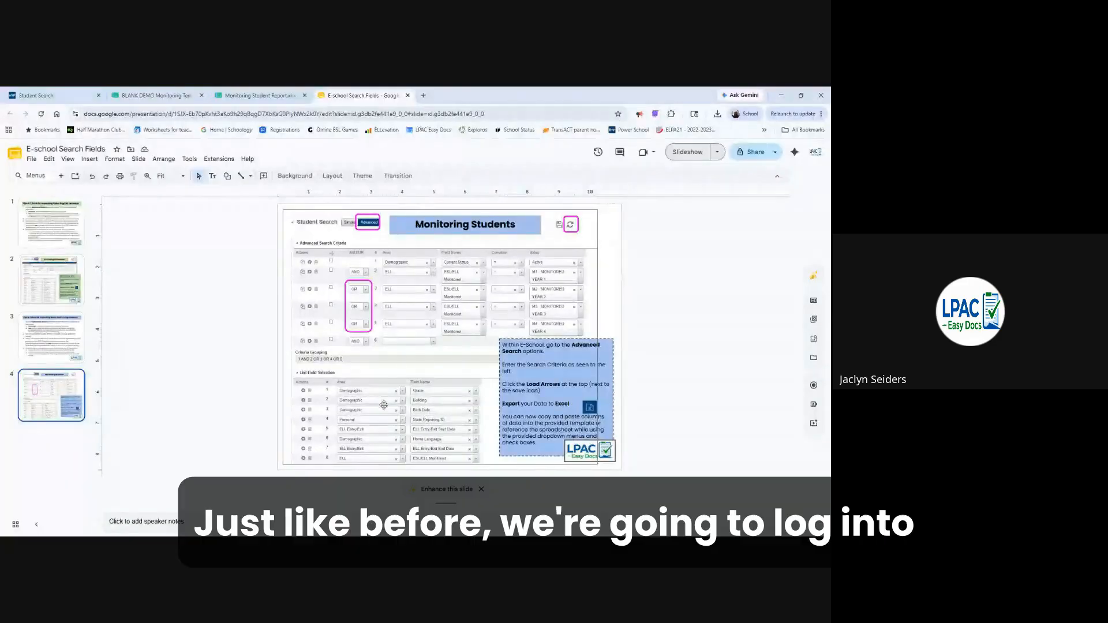
- Switch to the eSchoolPlus Student Search and review its advanced search criteria and list field selection
left_click(54, 94)
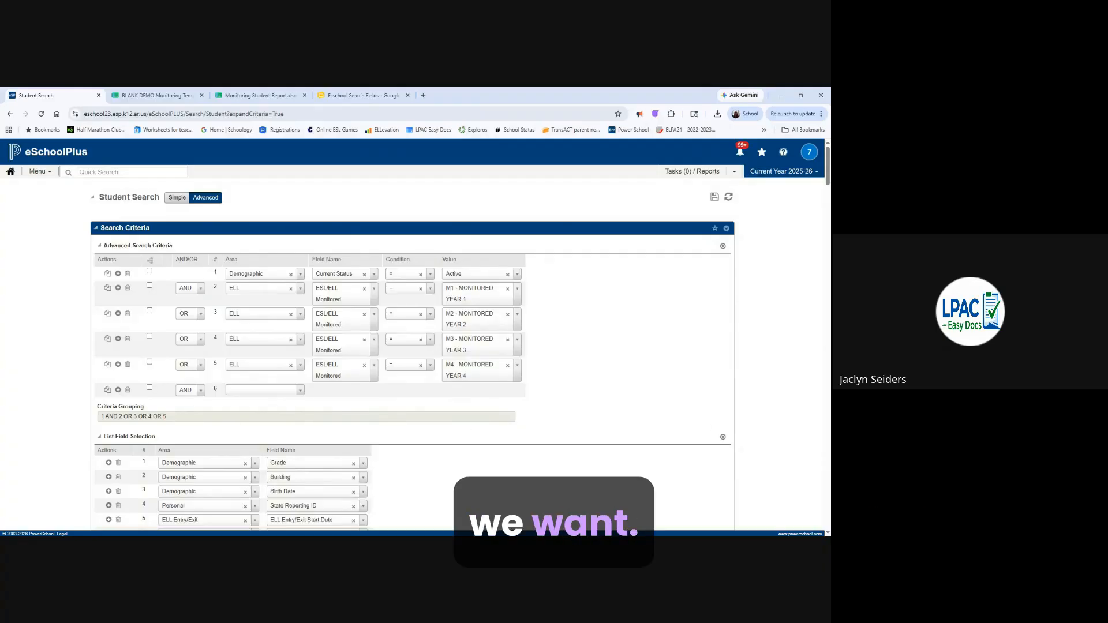
scroll(565, 404, "down", 3)
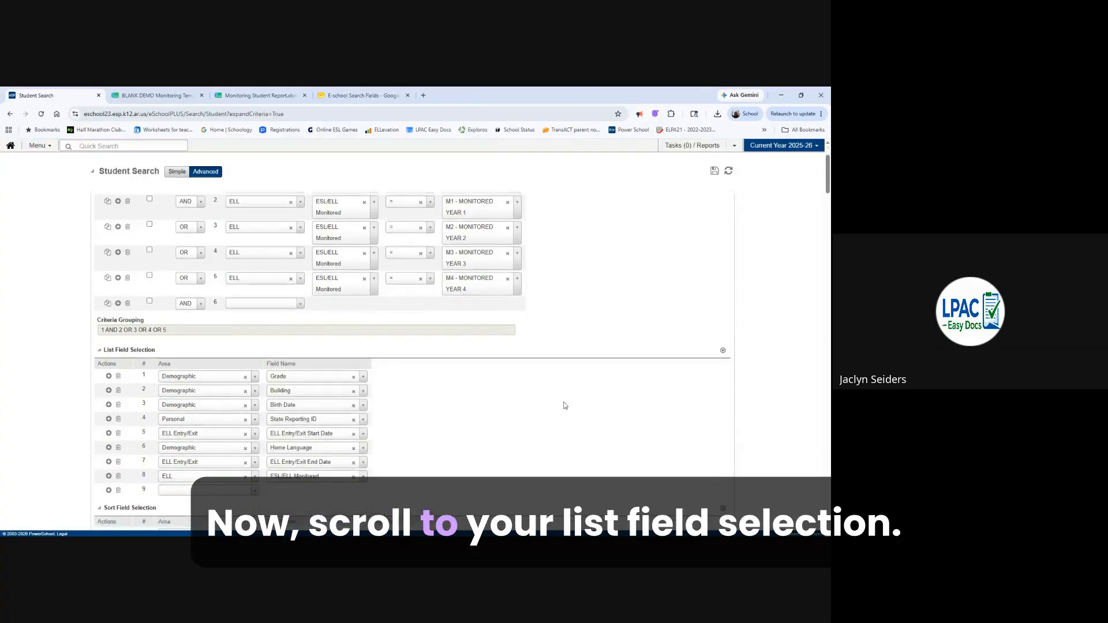
scroll(565, 406, "down", 1)
scroll(563, 402, "up", 1)
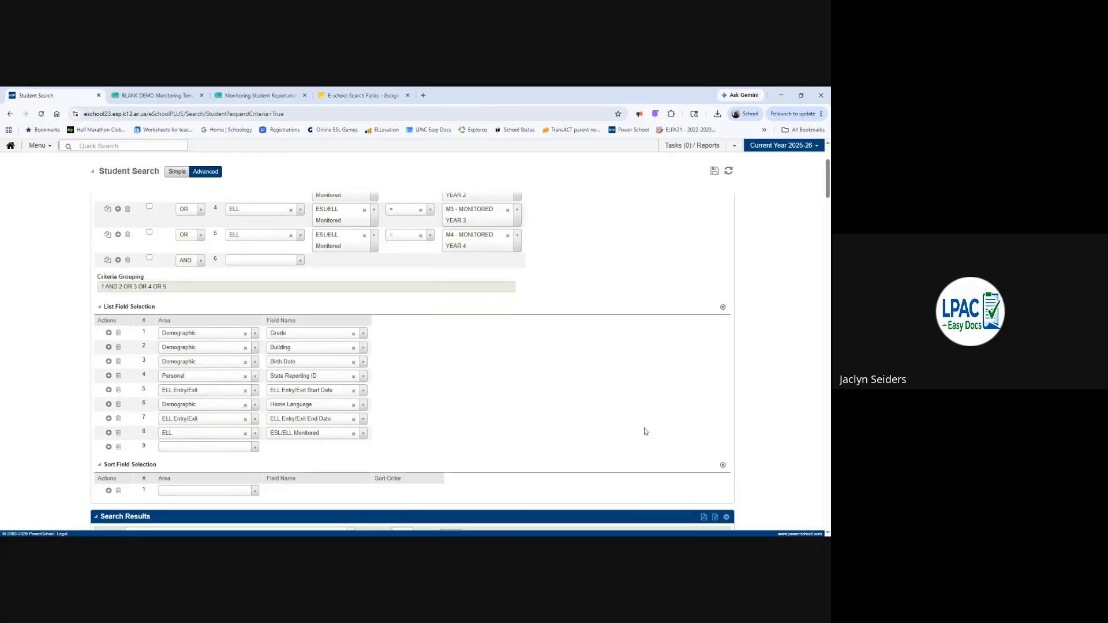
scroll(606, 415, "up", 1)
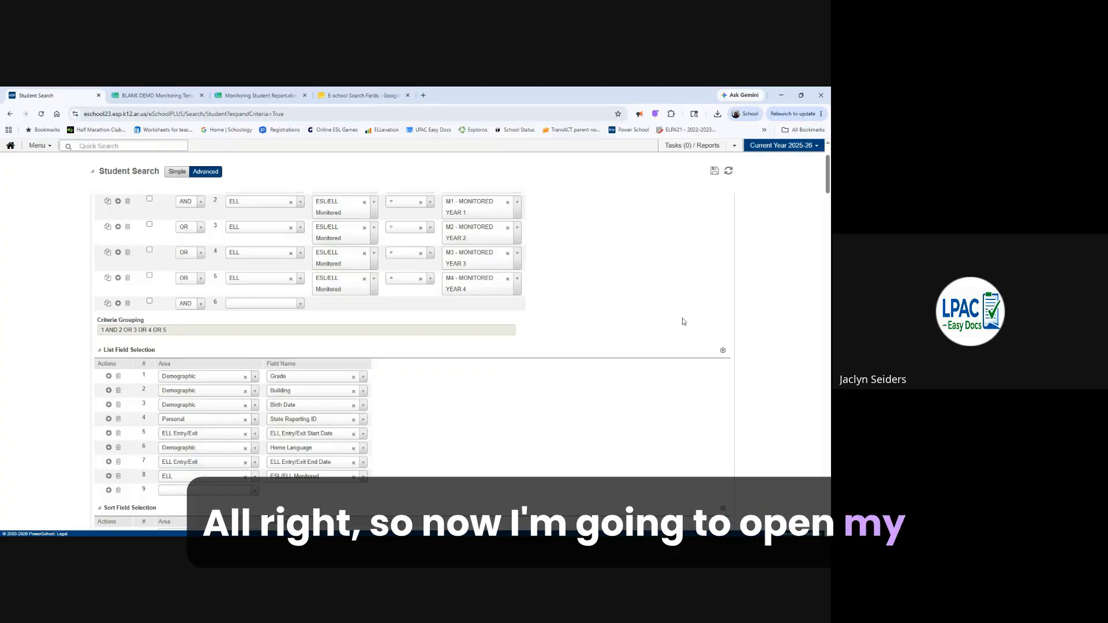
- Switch to the BLANK DEMO Monitoring Template spreadsheet and rename its Monitoring sheet as M1
left_click(152, 96)
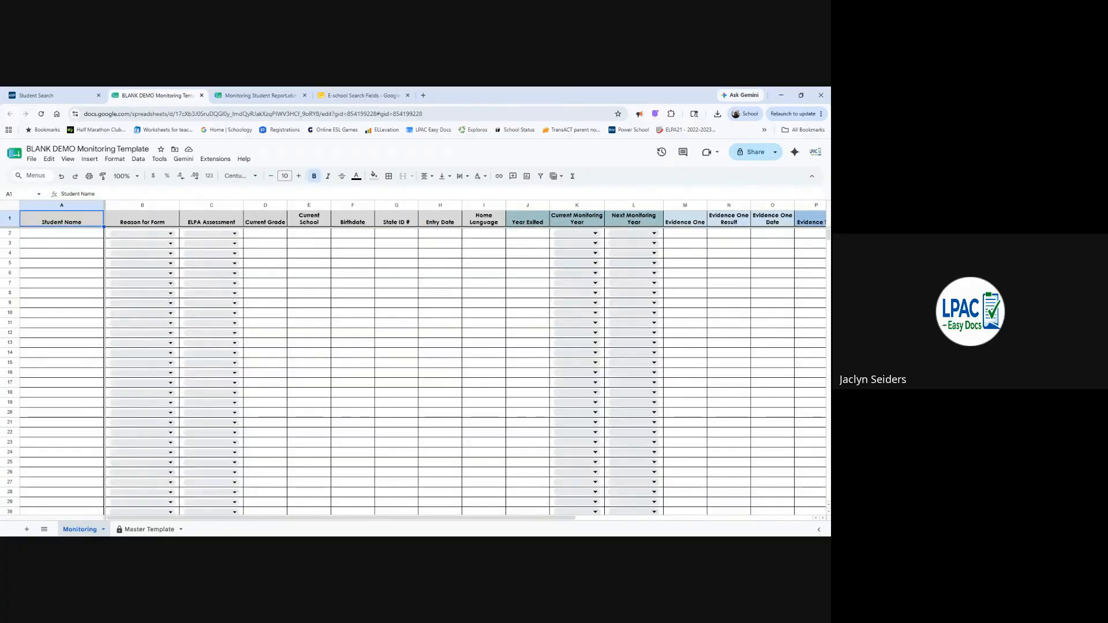
right_click(79, 531)
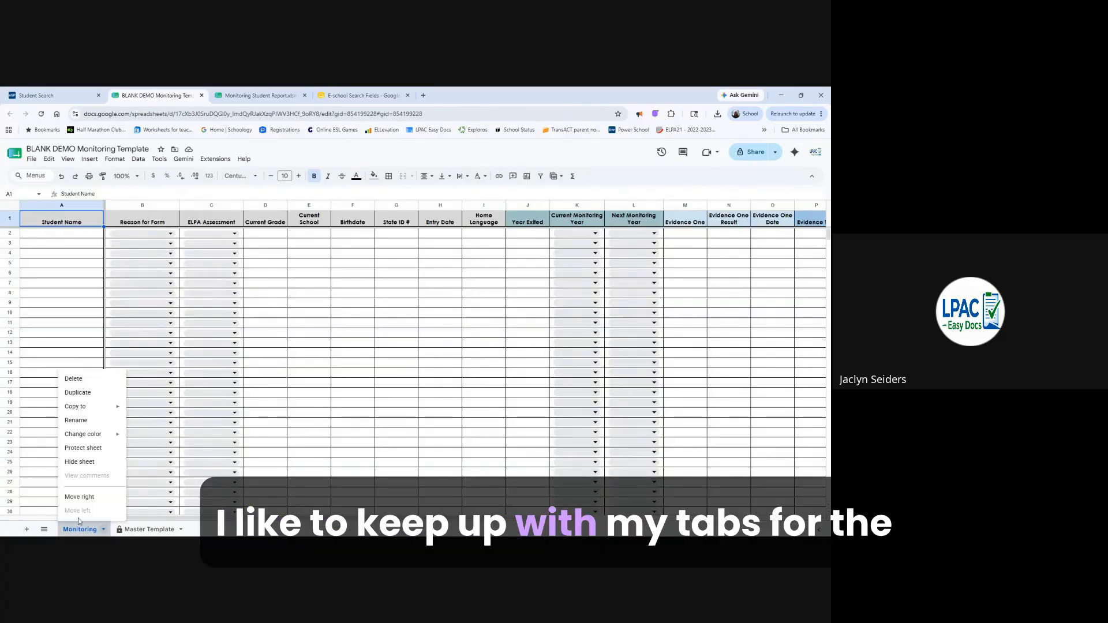
left_click(91, 427)
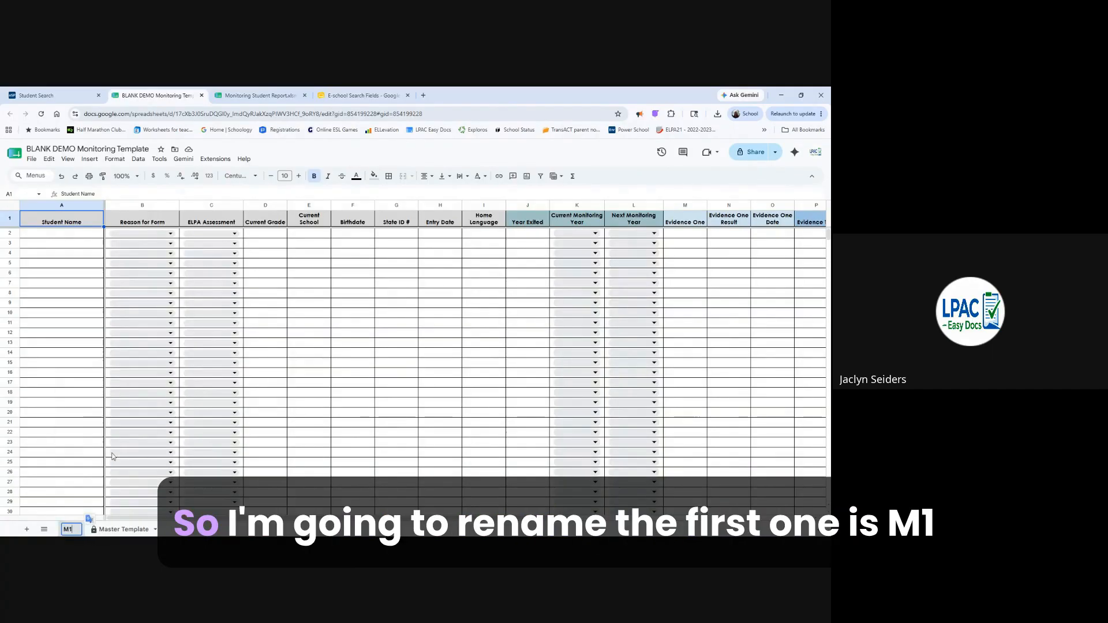
key("Return")
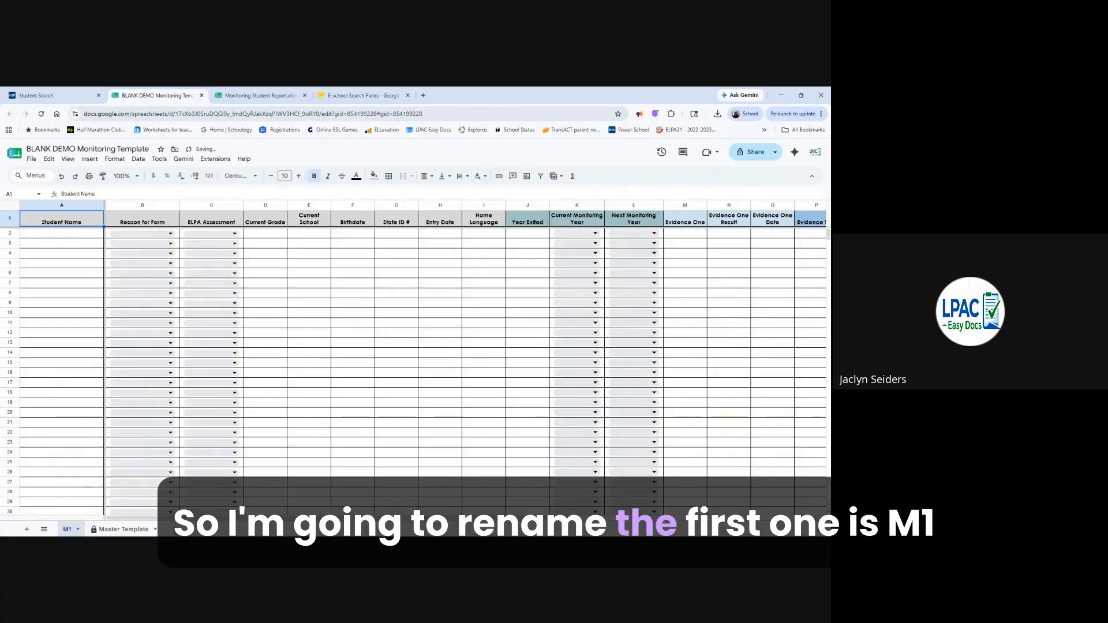
- Duplicate the M1 sheet and name the copy M2
right_click(74, 531)
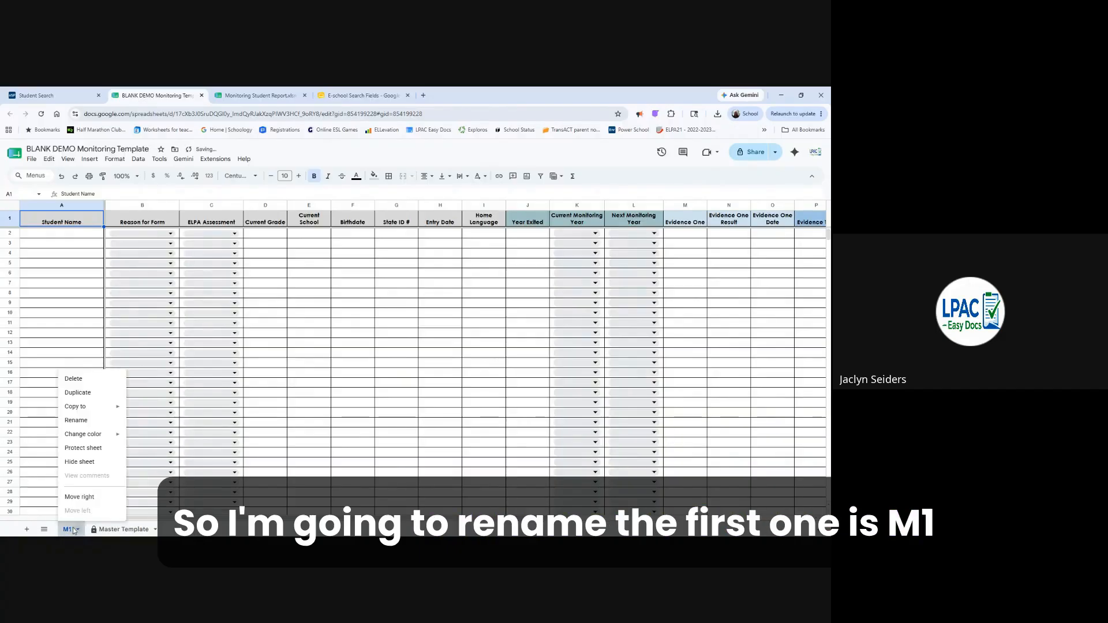
left_click(89, 398)
right_click(106, 530)
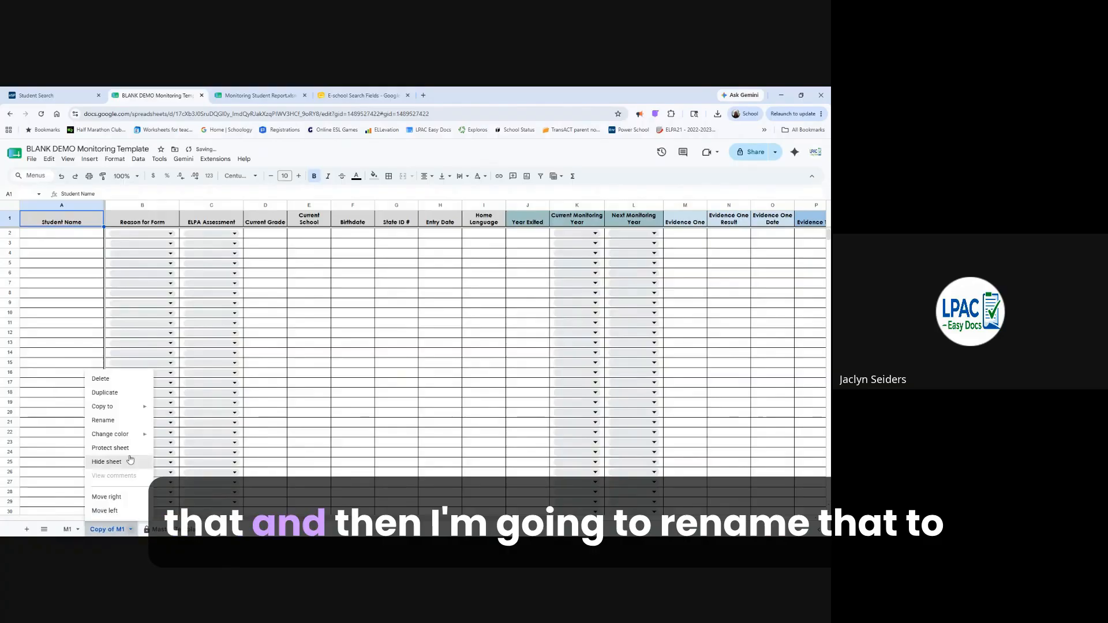
left_click(116, 420)
type("M2")
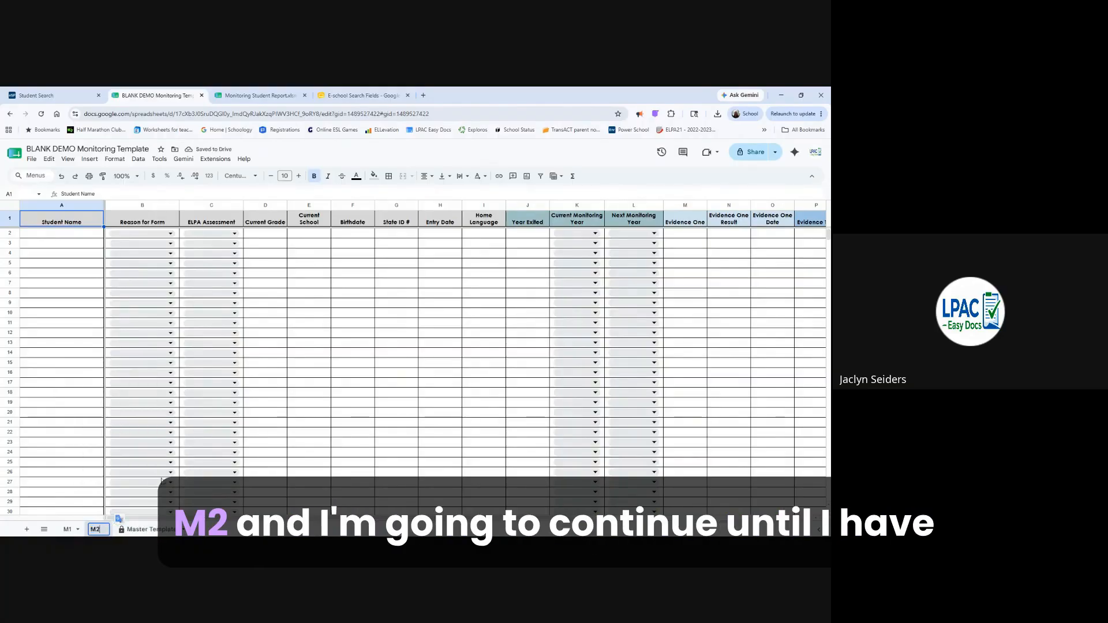
- Duplicate the M2 sheet and name the copy M3
left_click(106, 531)
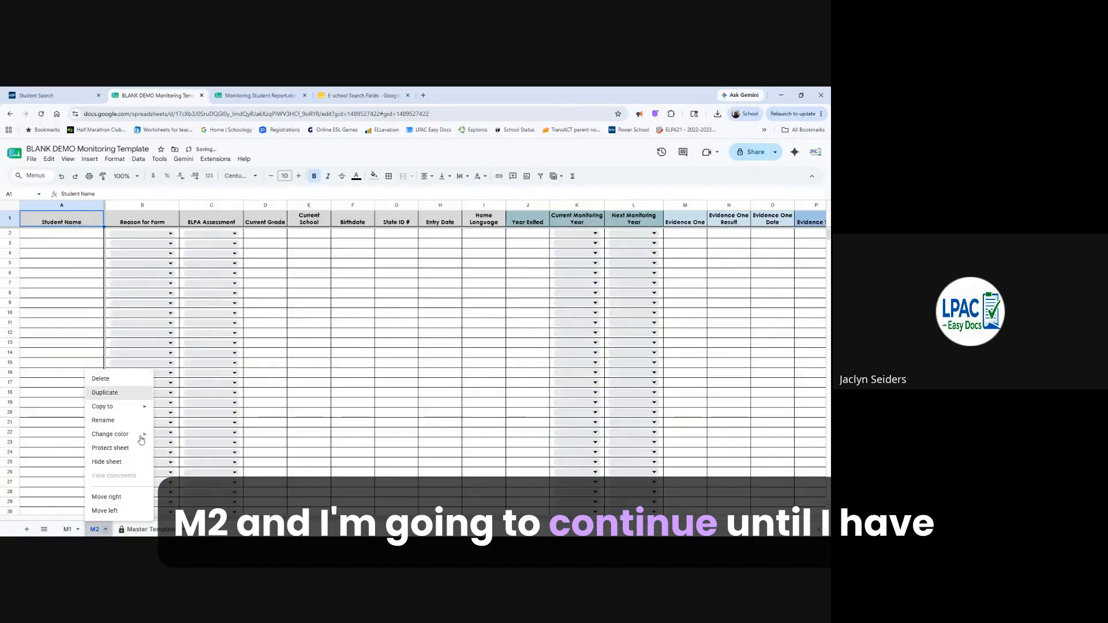
left_click(115, 395)
right_click(145, 530)
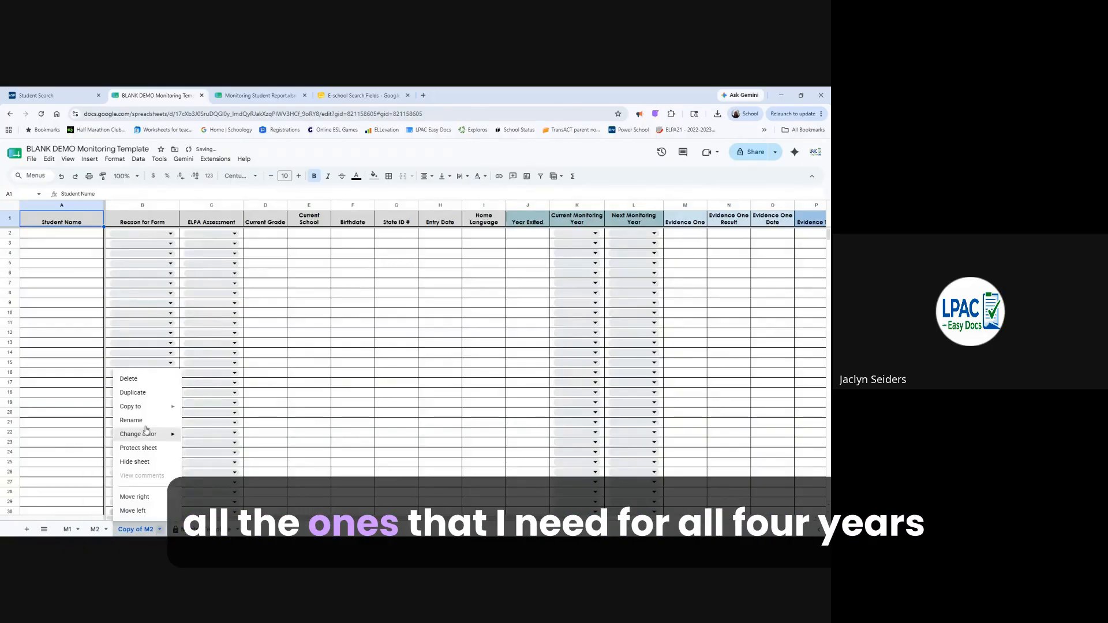
left_click(146, 426)
type("M3")
key("Return")
- Duplicate the M3 sheet and name the copy M4
left_click(134, 530)
left_click(133, 392)
left_click(188, 530)
left_click(159, 421)
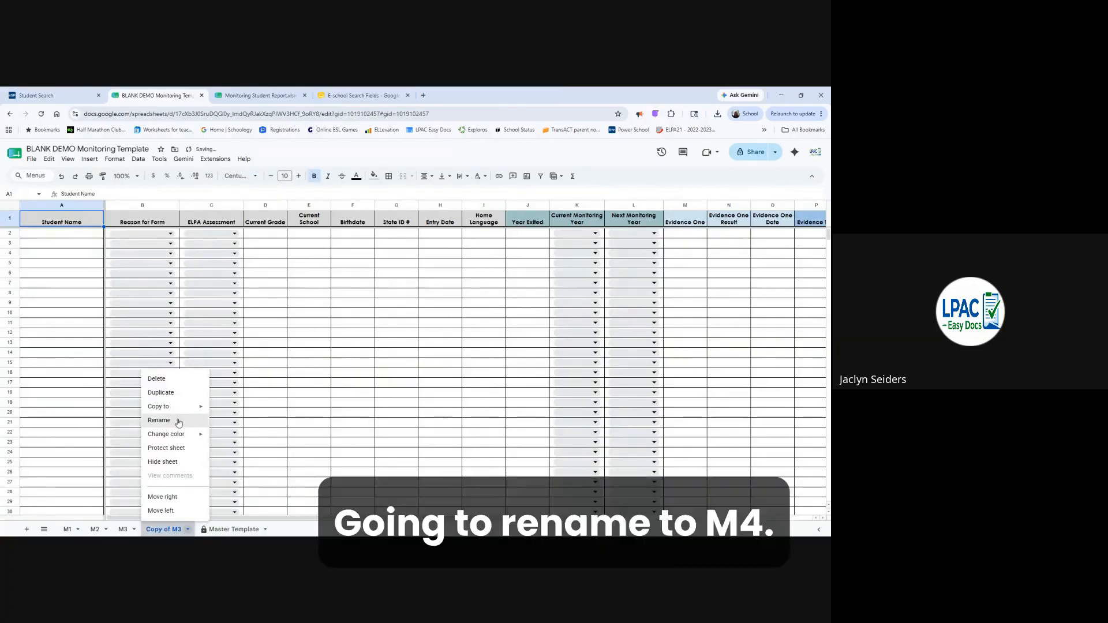
type("M")
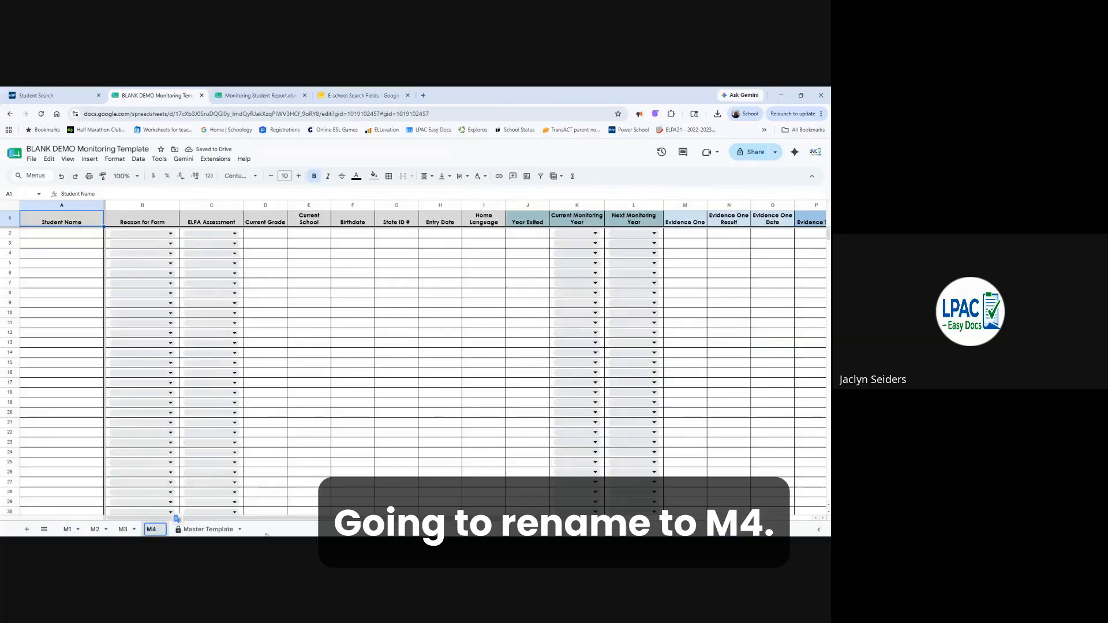
type("4")
key("Return")
- Duplicate the M4 sheet and name the copy MC for students who have completed monitoring
left_click(162, 530)
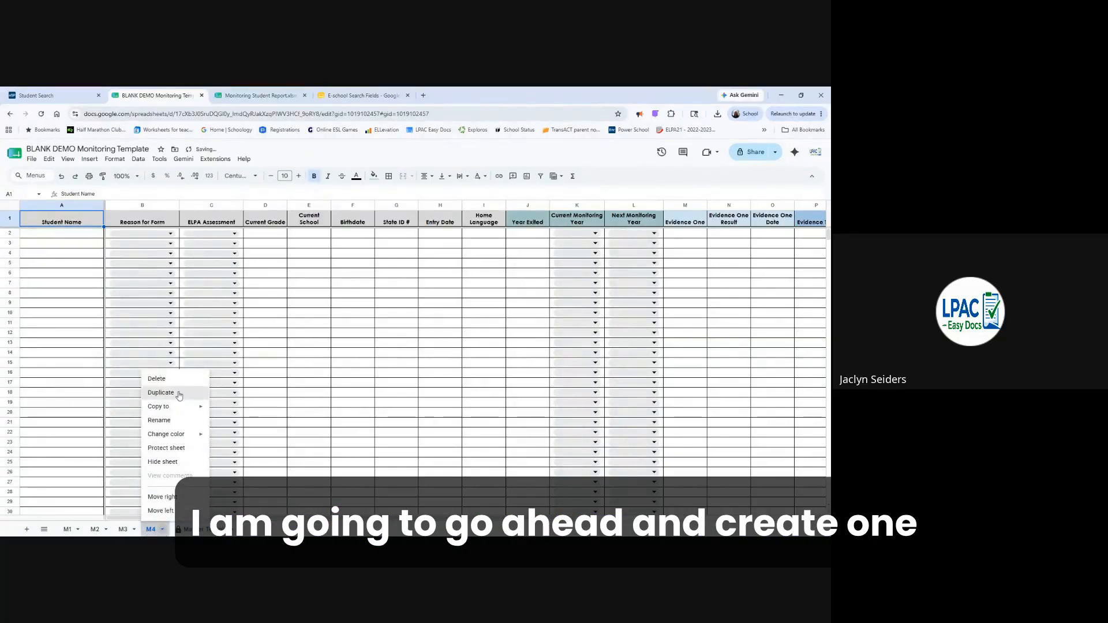
left_click(161, 393)
left_click(215, 530)
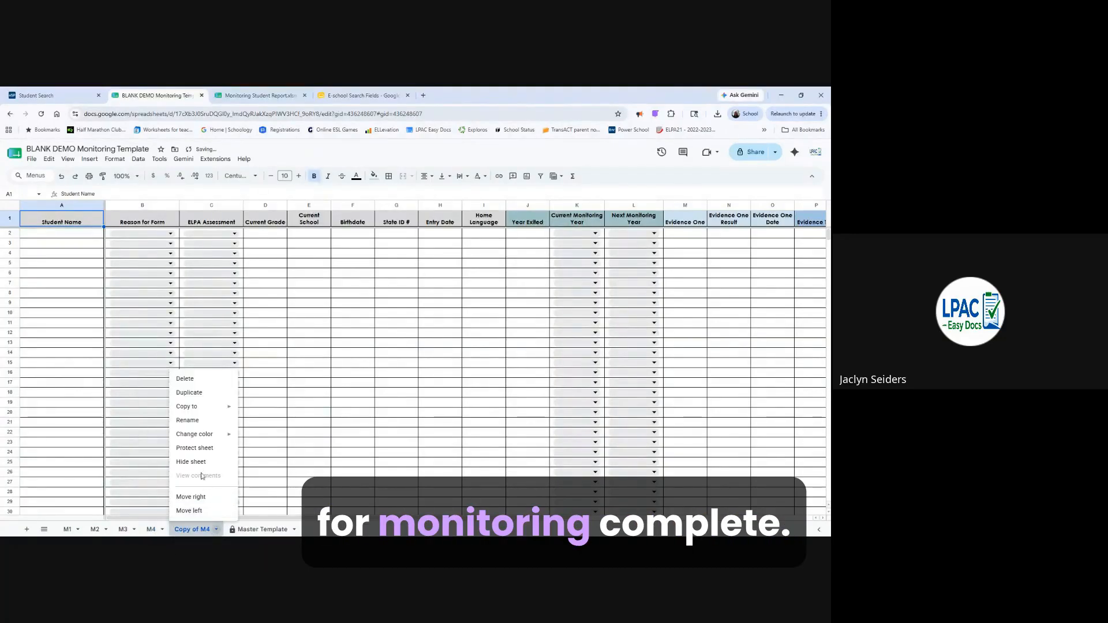
left_click(188, 421)
type("MC")
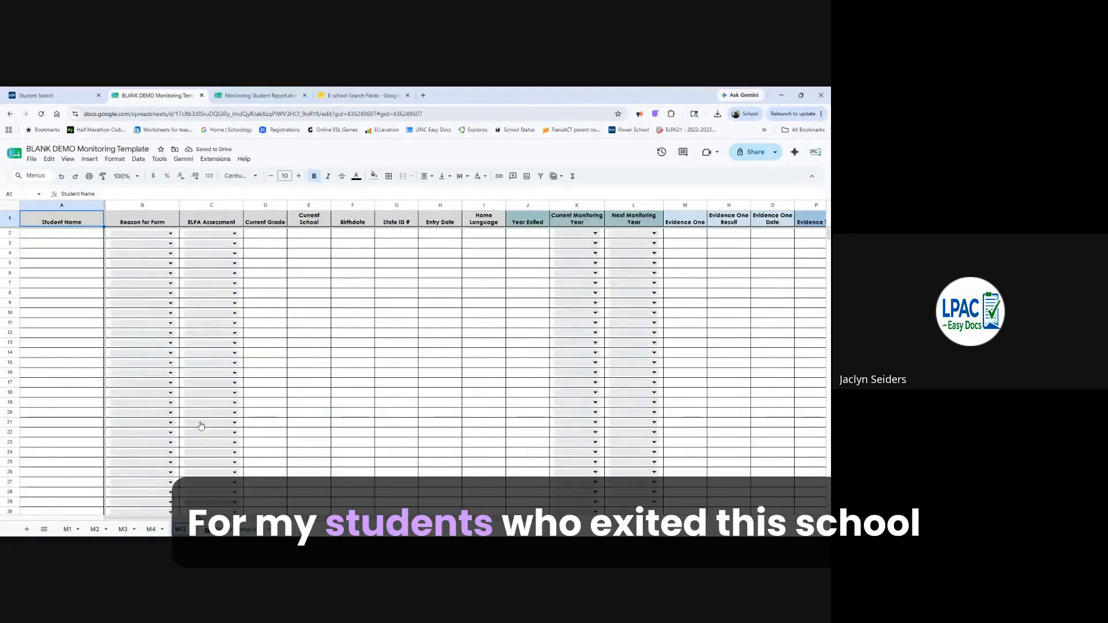
key("Return")
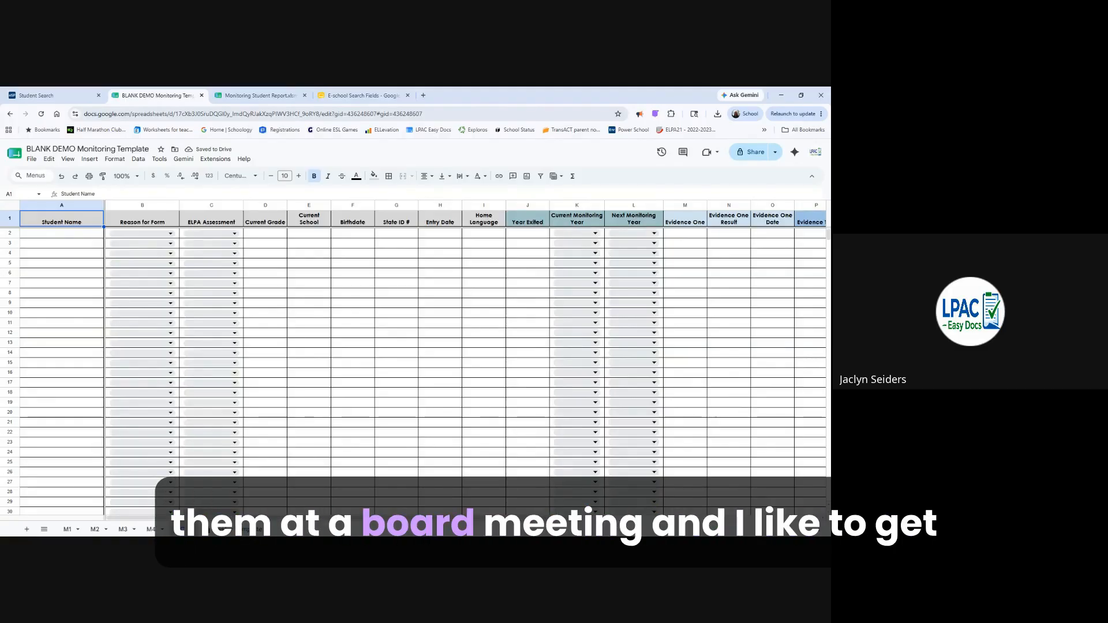
- Duplicate the MC sheet and name the copy NEW Students
left_click(192, 530)
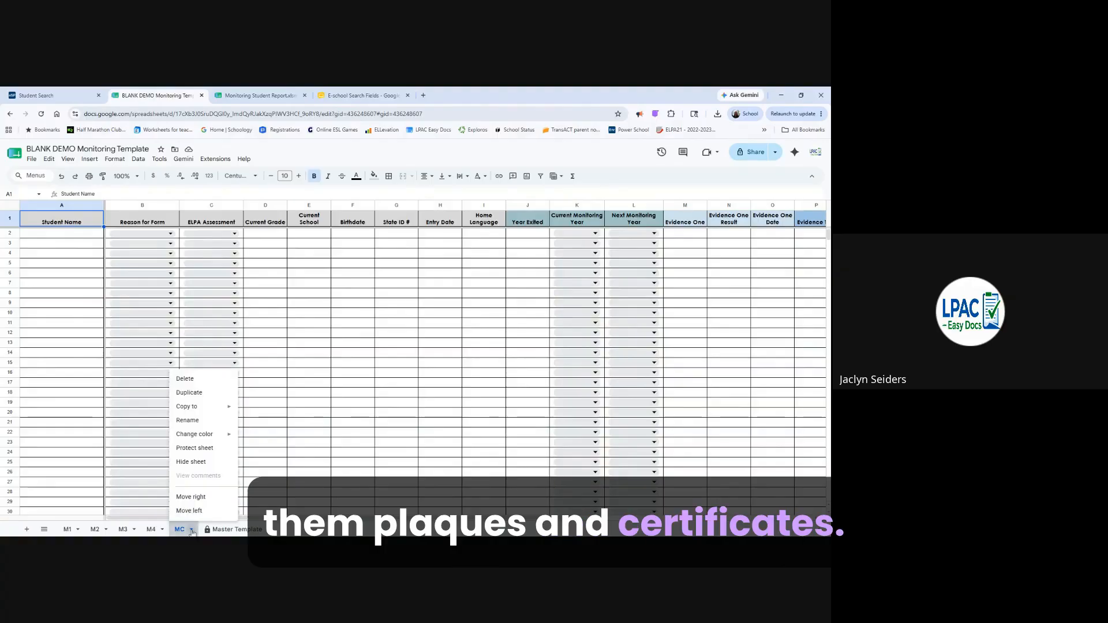
left_click(190, 392)
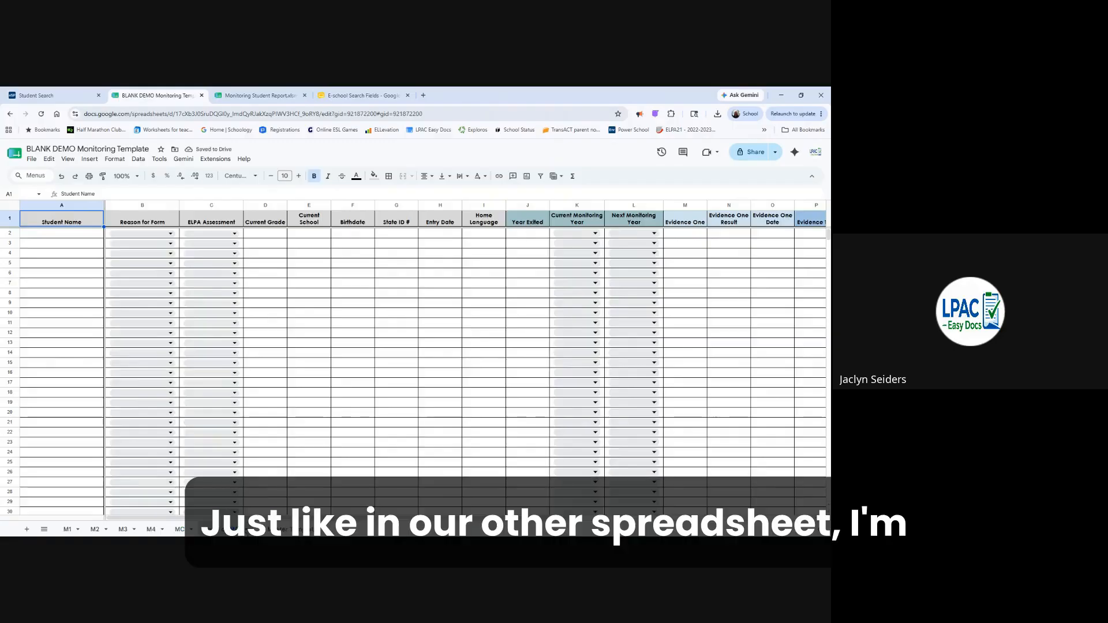
left_click(246, 530)
left_click(232, 421)
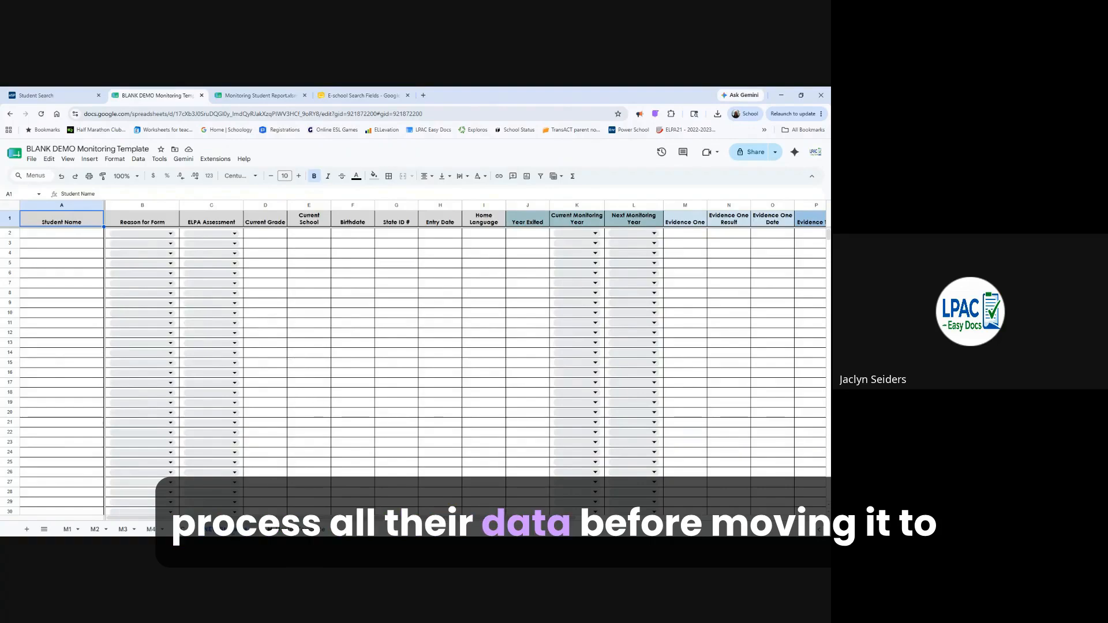
- Select row 3 of the NEW Students sheet, view the M1 sheet, and return to NEW Students
left_click(11, 243)
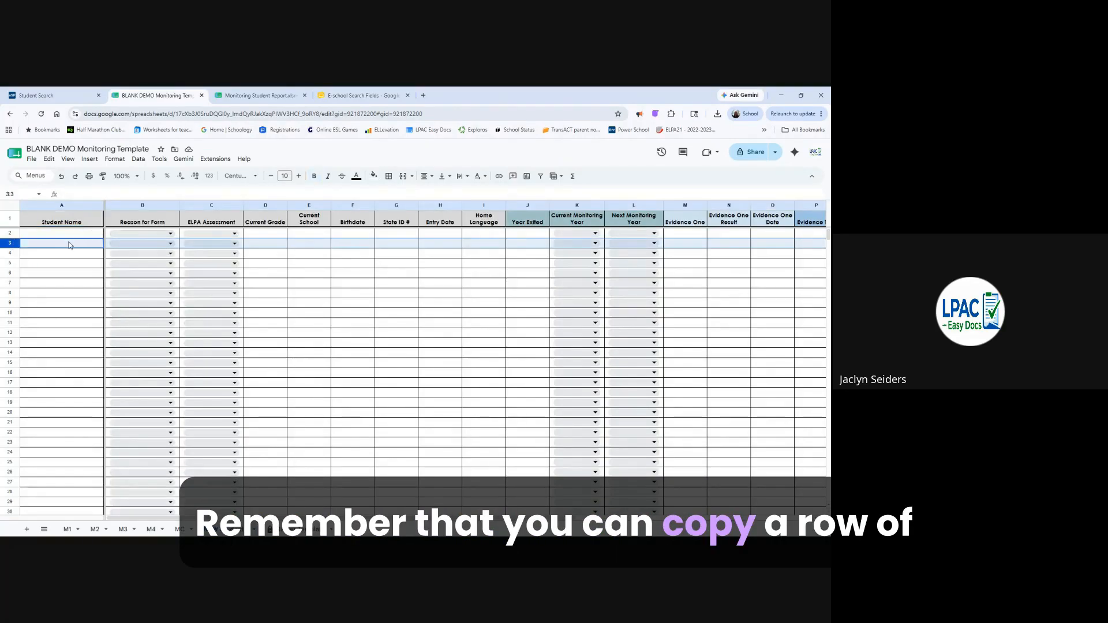
left_click(68, 529)
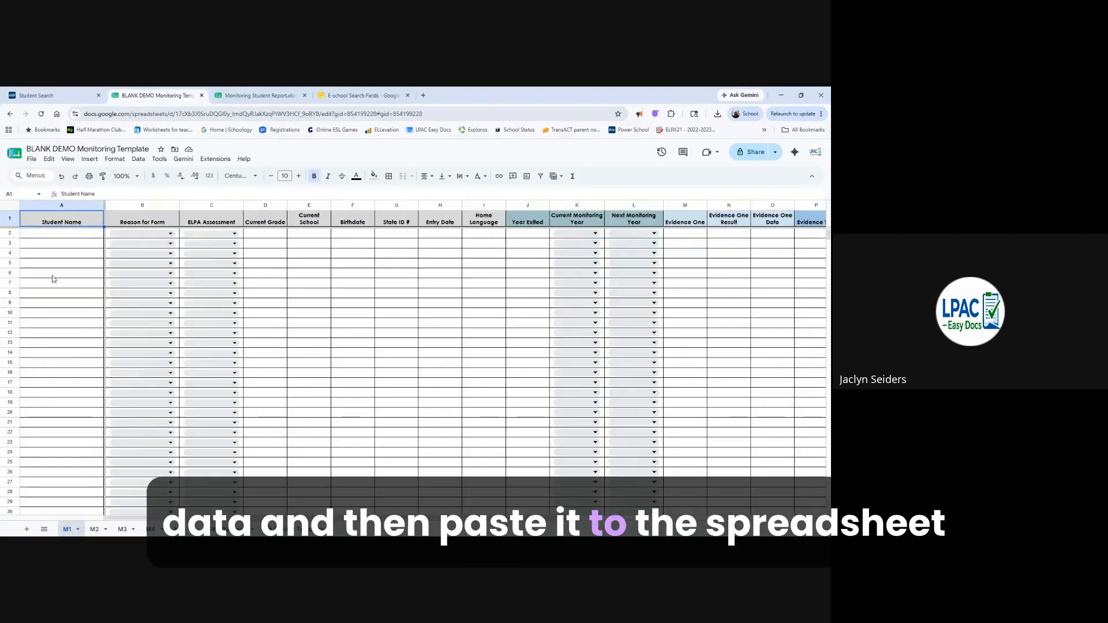
left_click(230, 529)
- Duplicate the NEW Students sheet as DROPPED students and go back to the M1 sheet
right_click(234, 530)
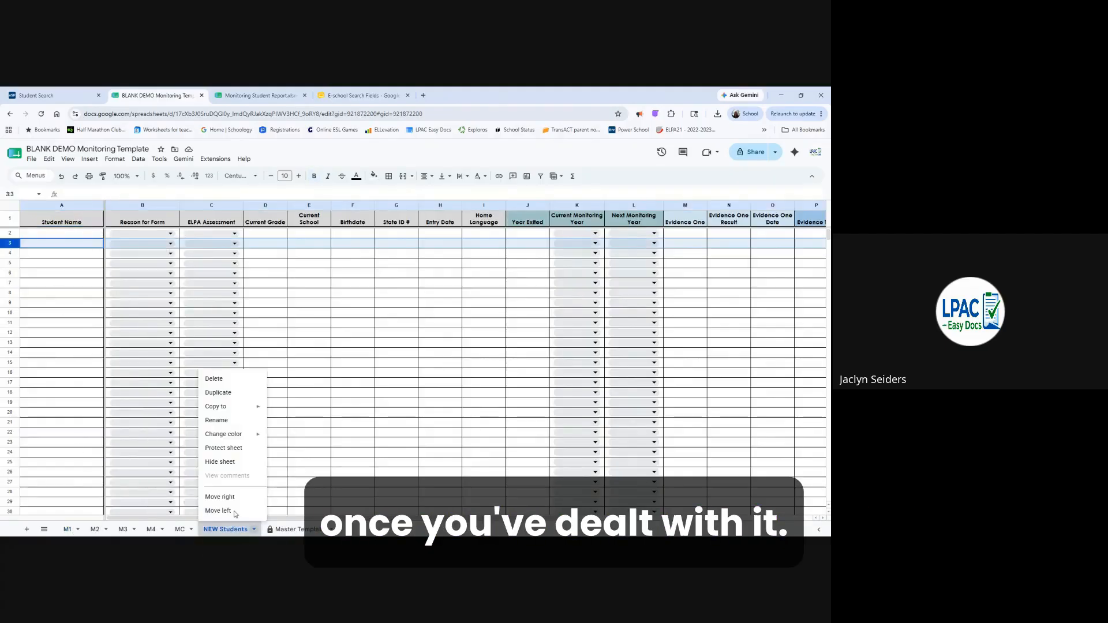
left_click(222, 392)
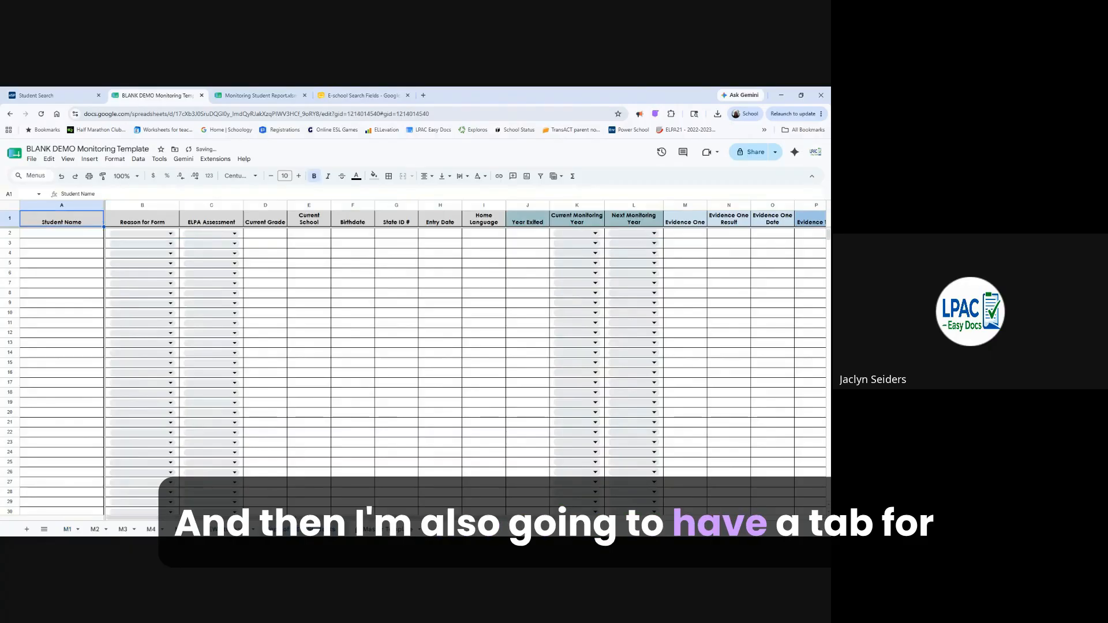
right_click(300, 530)
left_click(278, 420)
type("Drt")
key("BackSpace")
type("ROPPED students")
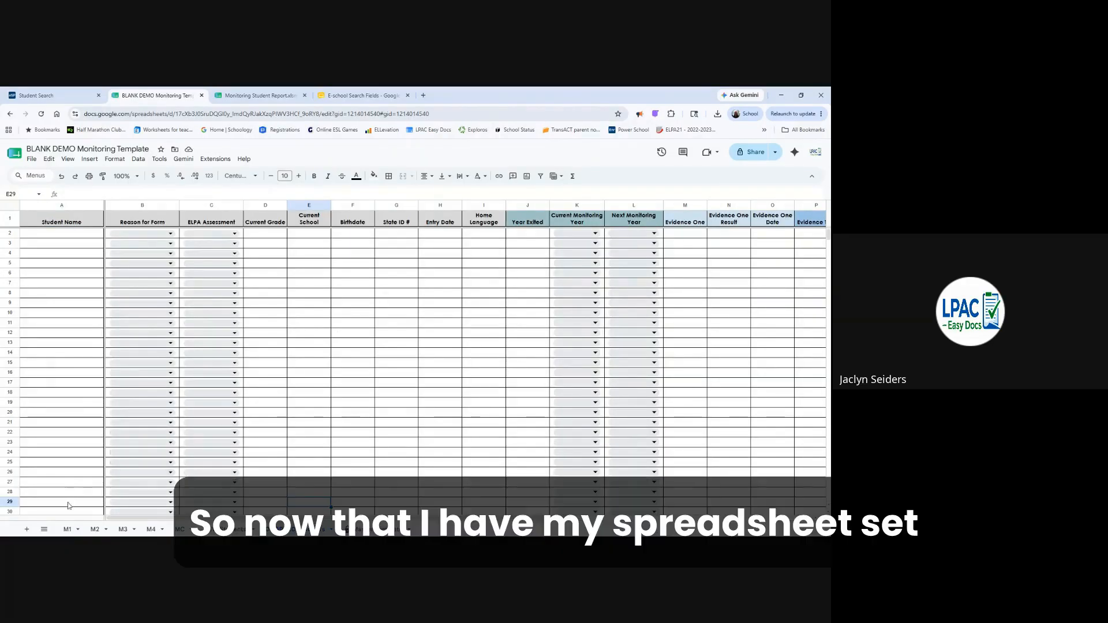
left_click(67, 529)
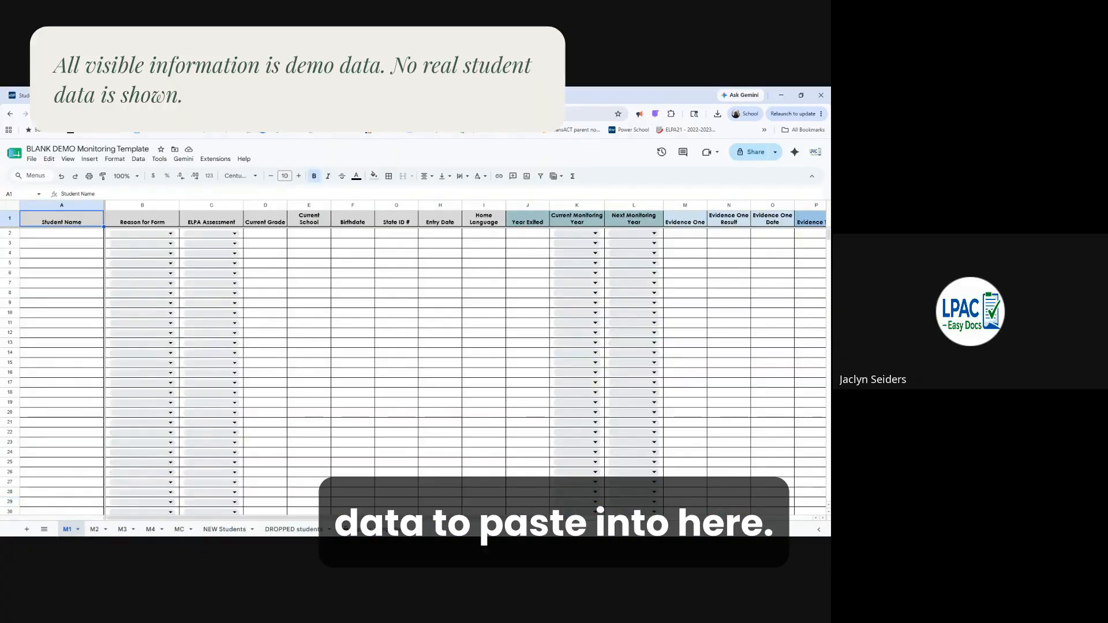
- Switch to the Monitoring Student Report spreadsheet and freeze its rows up to row 3
left_click(265, 95)
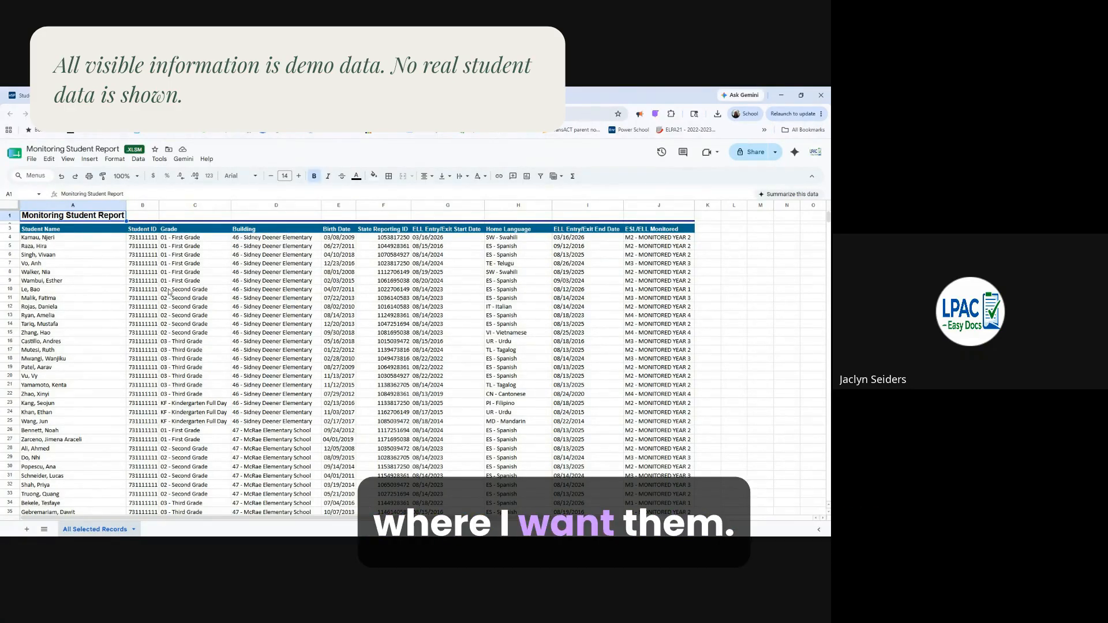
left_click(12, 229)
left_click(68, 160)
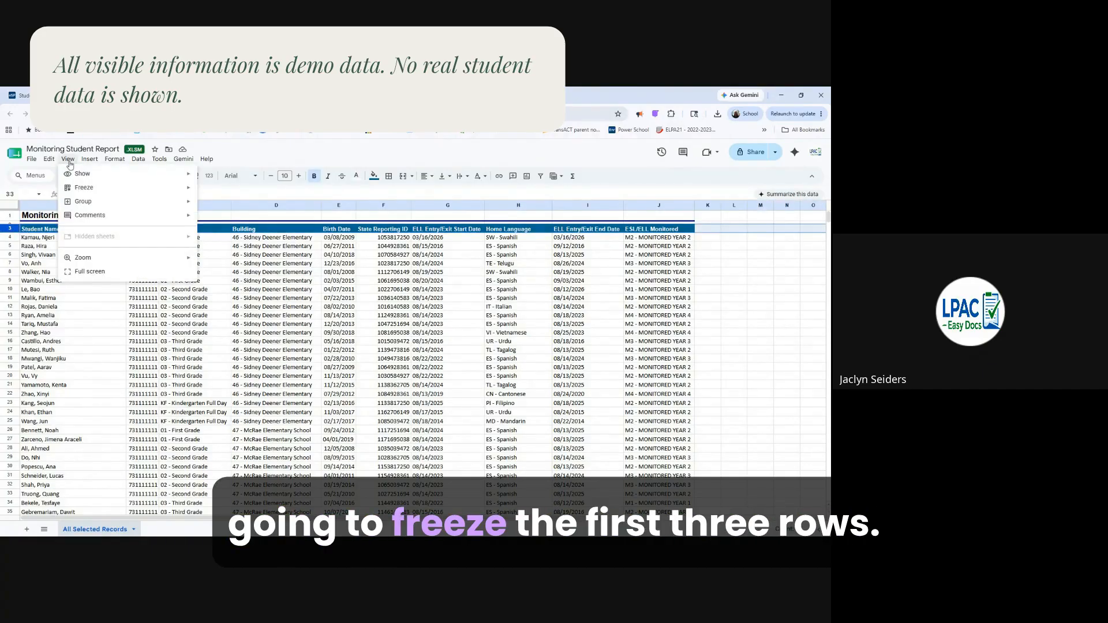
mouse_move(84, 190)
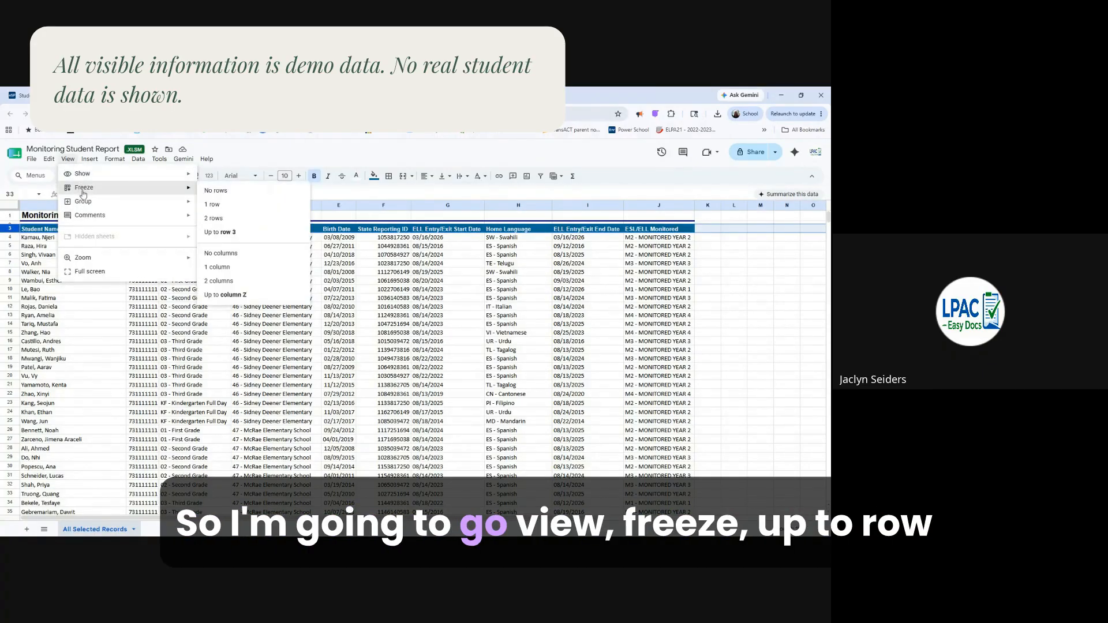
left_click(229, 237)
scroll(100, 267, "down", 5)
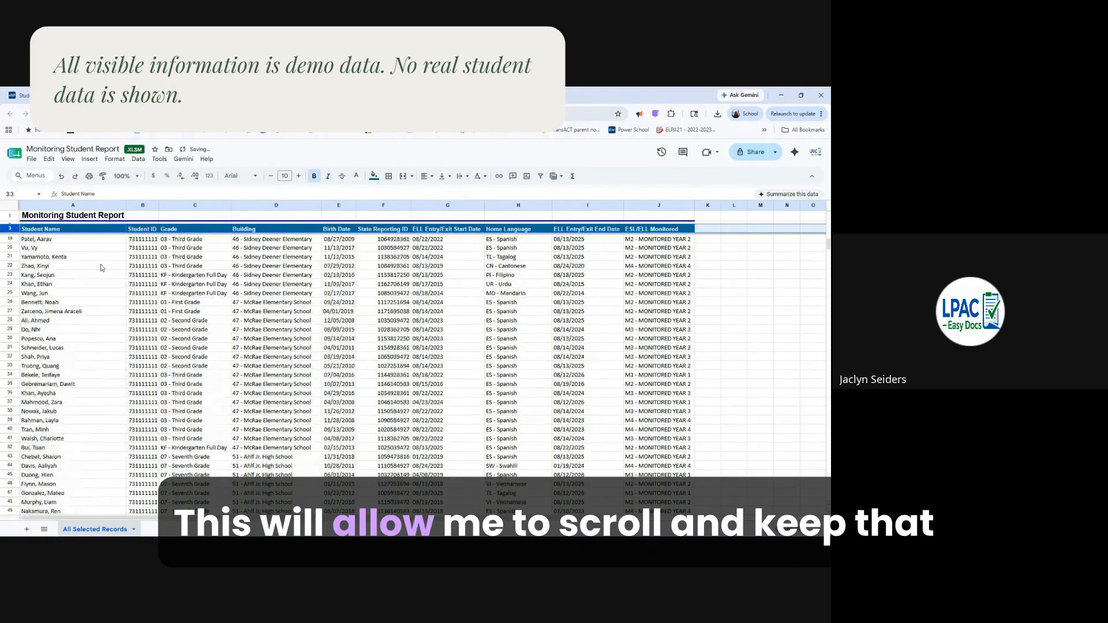
scroll(100, 265, "up", 5)
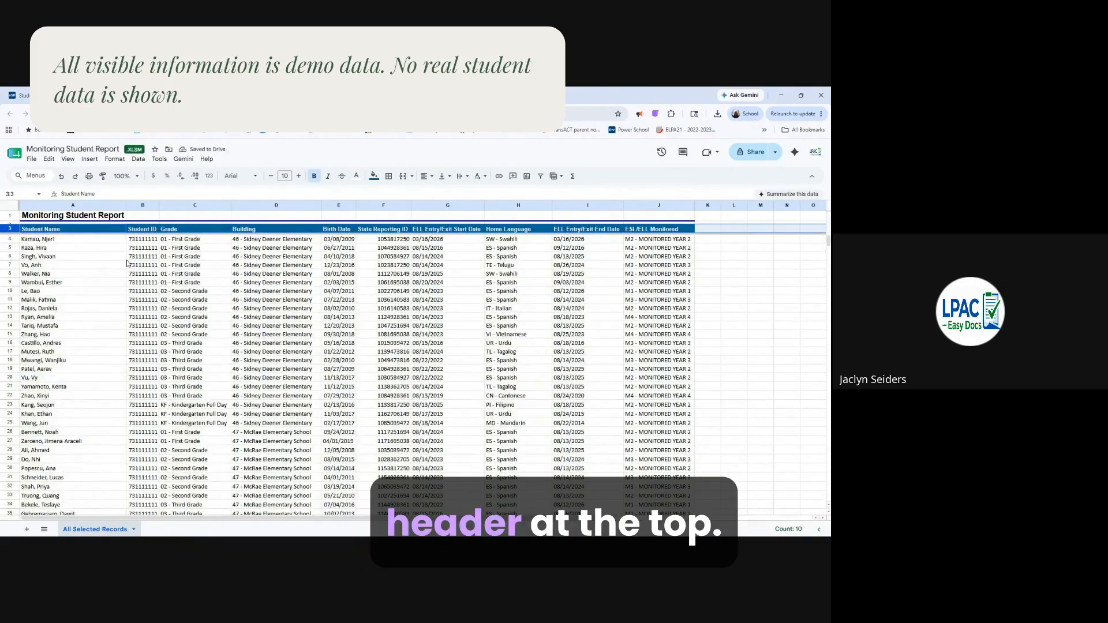
- Freeze the first column of the Monitoring Student Report so the student names stay in view
left_click(115, 257)
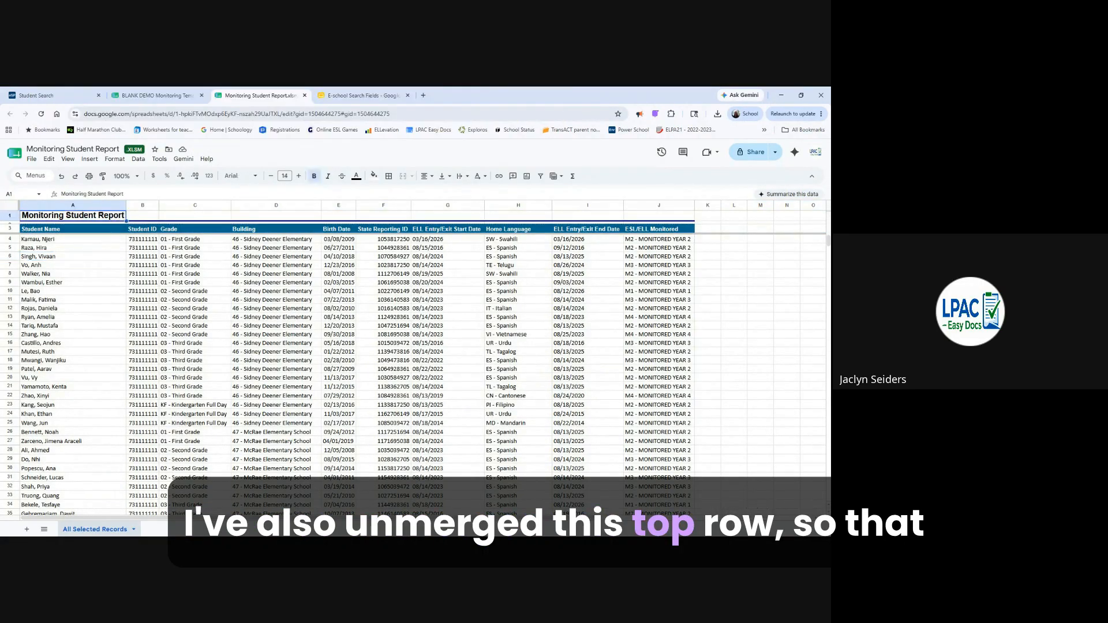
left_click(89, 205)
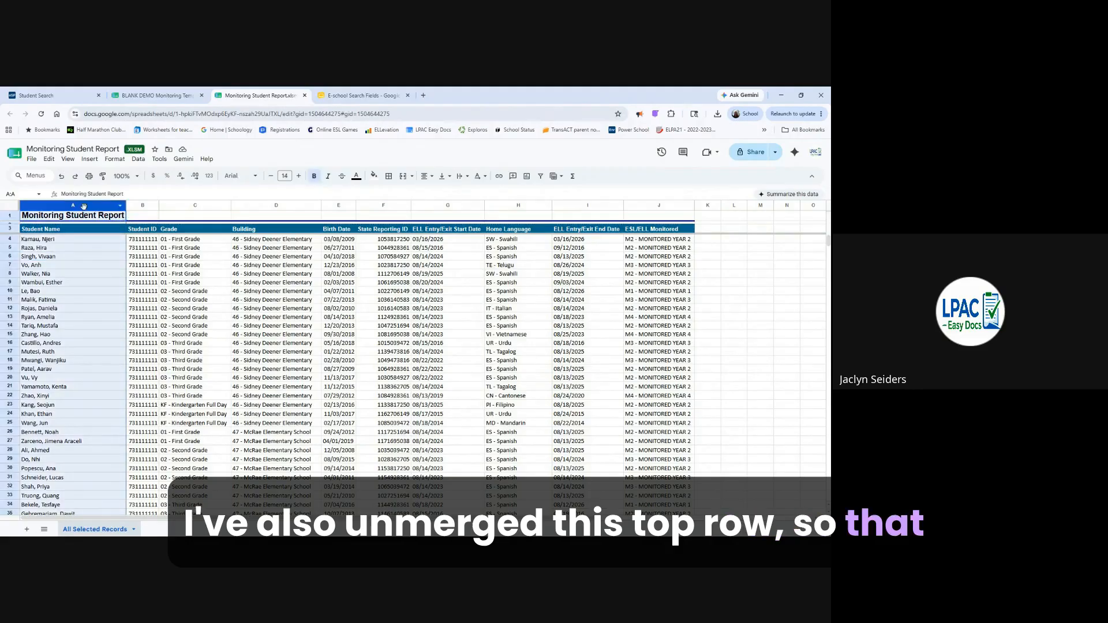
left_click(68, 159)
mouse_move(85, 188)
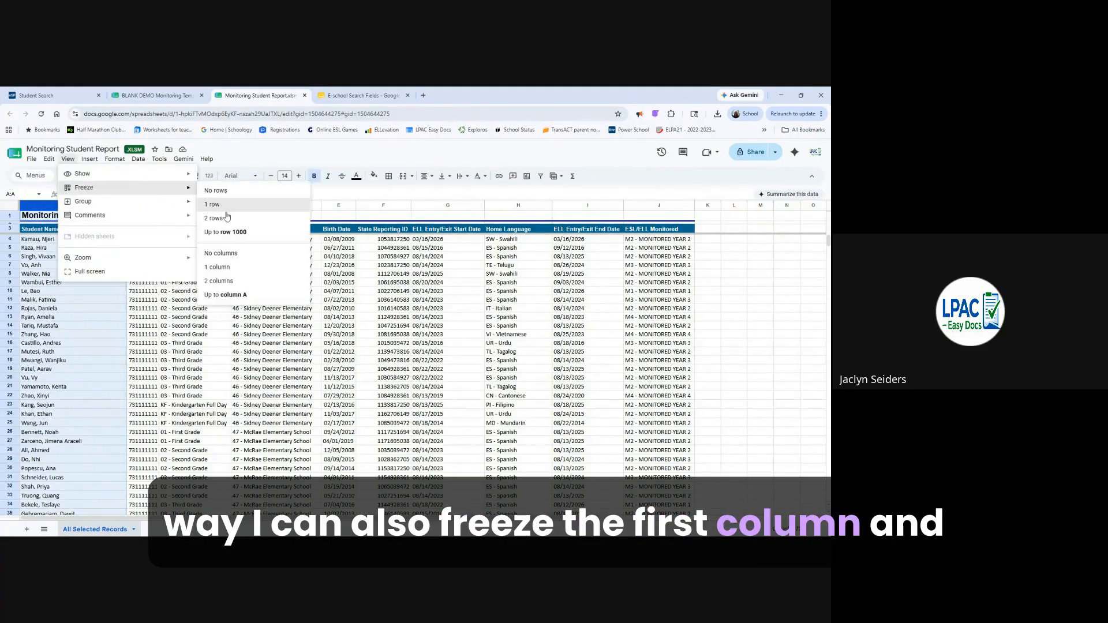
left_click(229, 268)
left_click(119, 299)
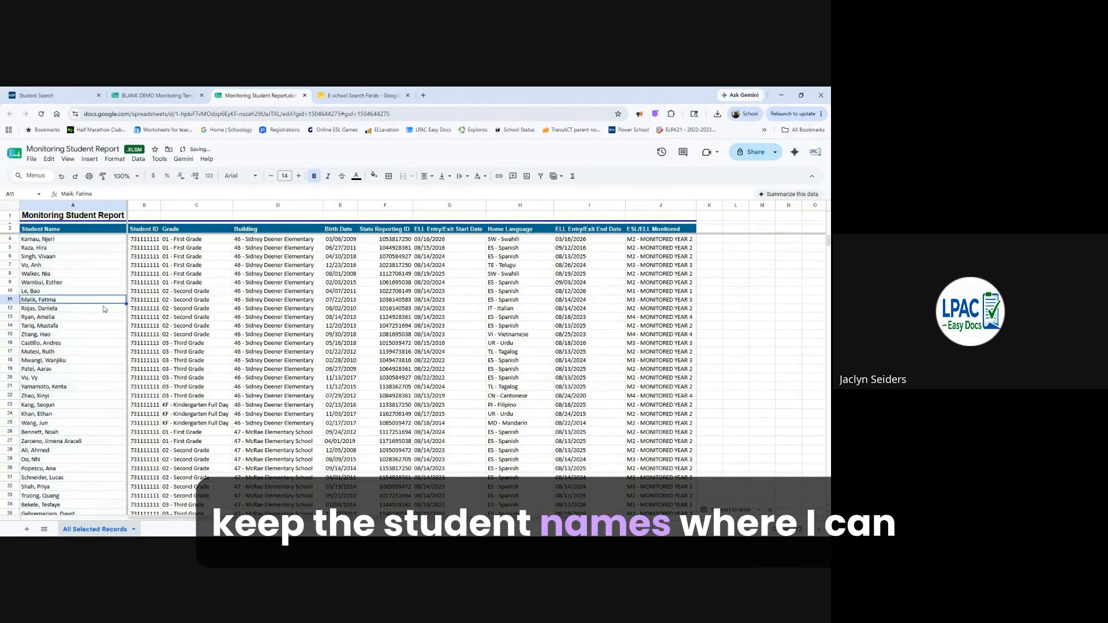
left_click(174, 293)
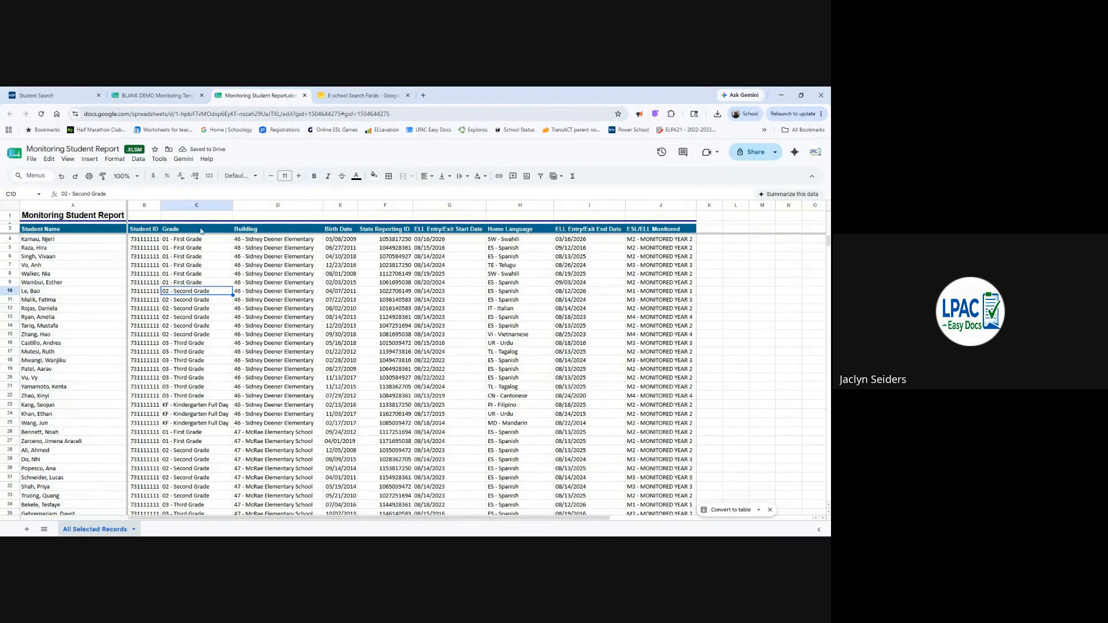
- Sort the report sheet A to Z by the Grade column and then A to Z by the Building column
left_click(196, 205)
left_click(138, 159)
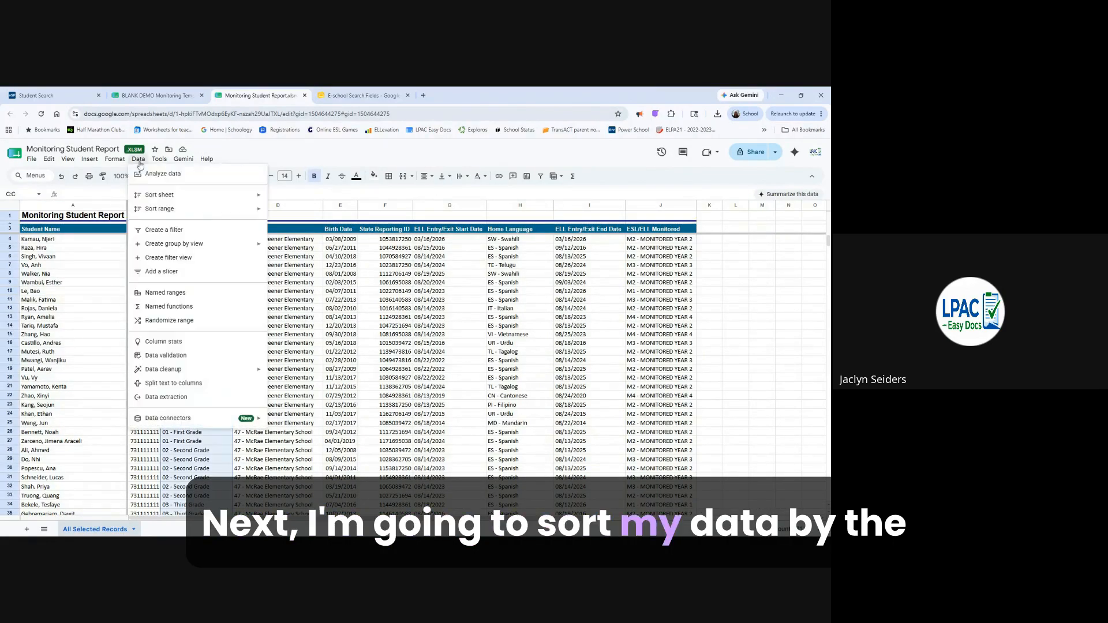
mouse_move(161, 196)
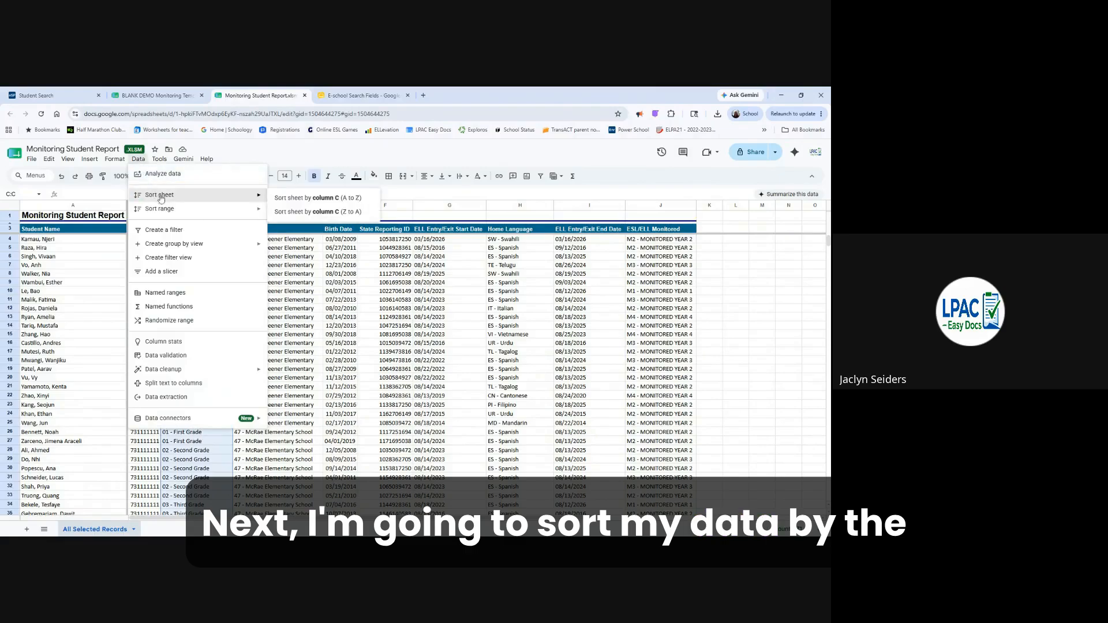
left_click(282, 198)
left_click(268, 206)
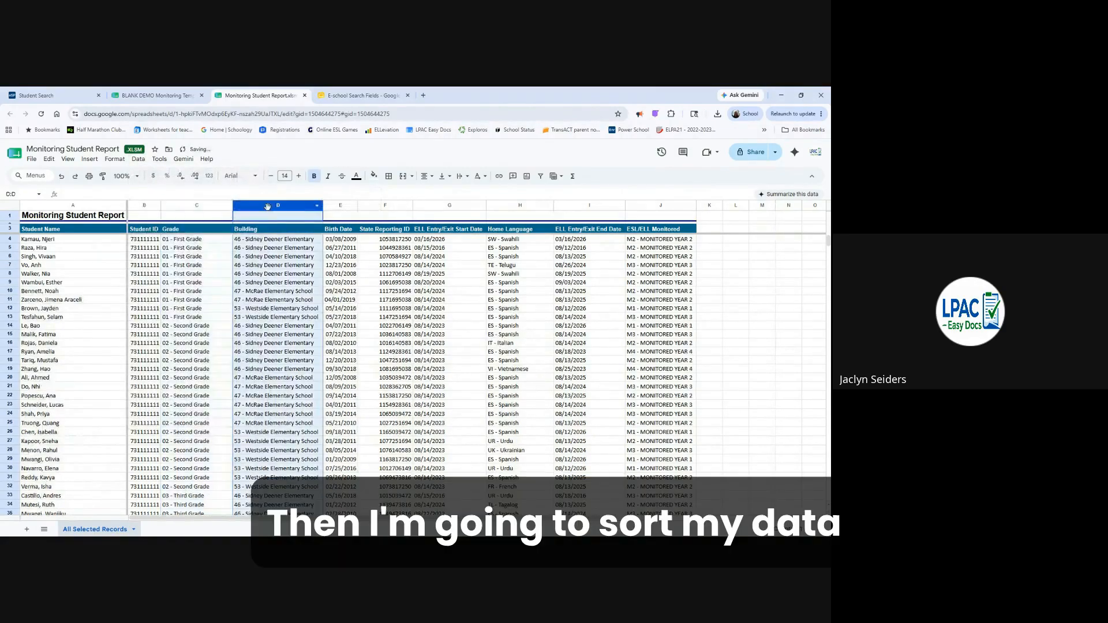
left_click(138, 159)
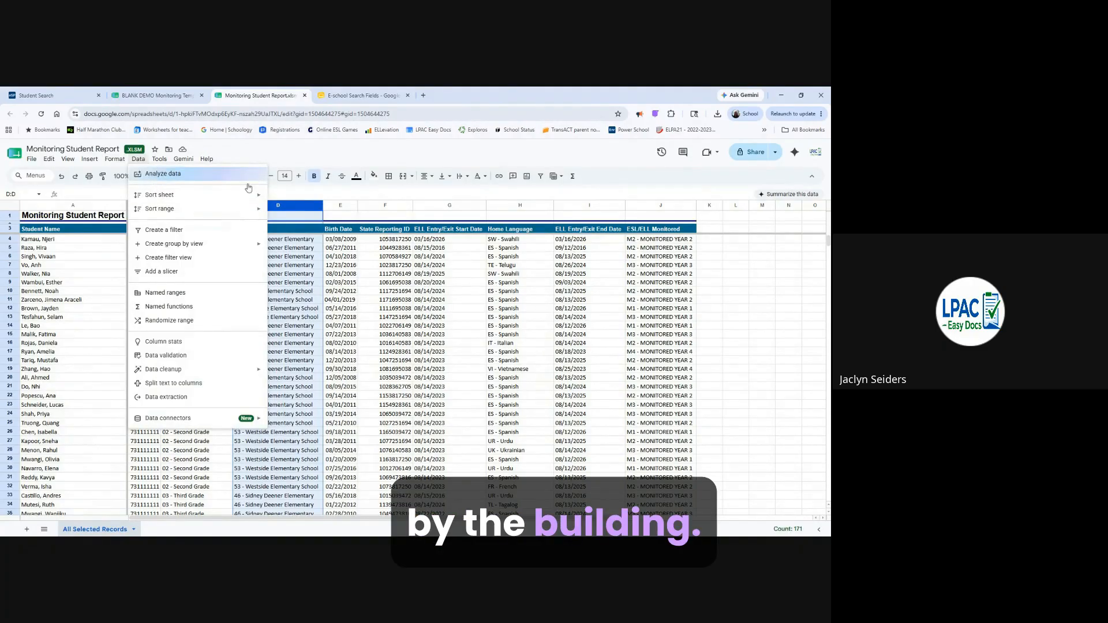
mouse_move(246, 196)
left_click(316, 199)
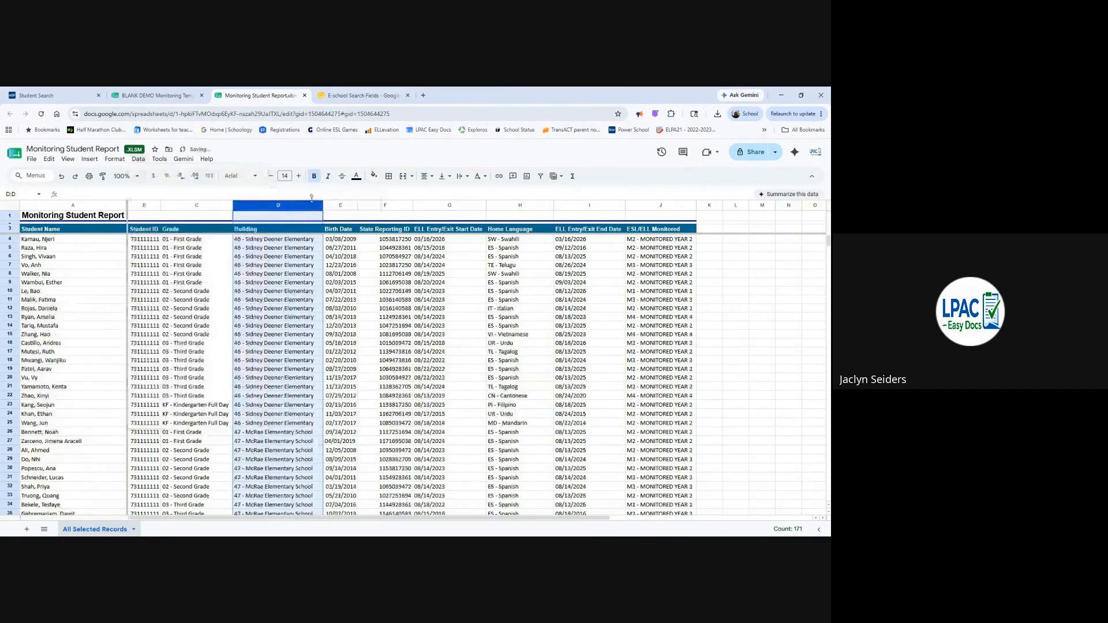
- Sort the report sheet A to Z by the ESL/ELL Monitored column
left_click(641, 205)
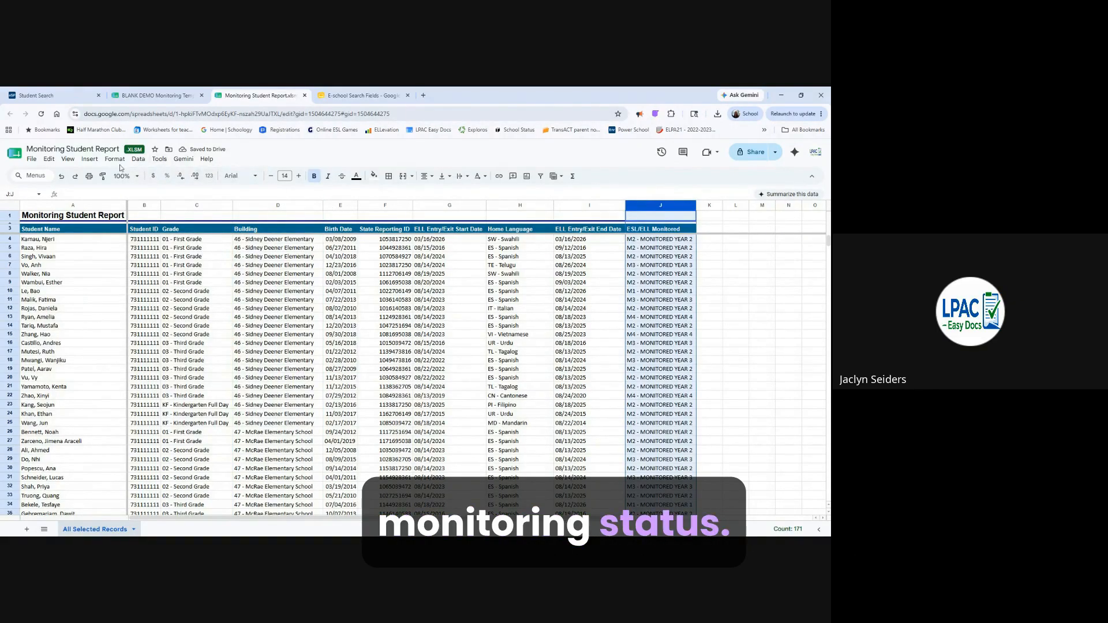
left_click(138, 159)
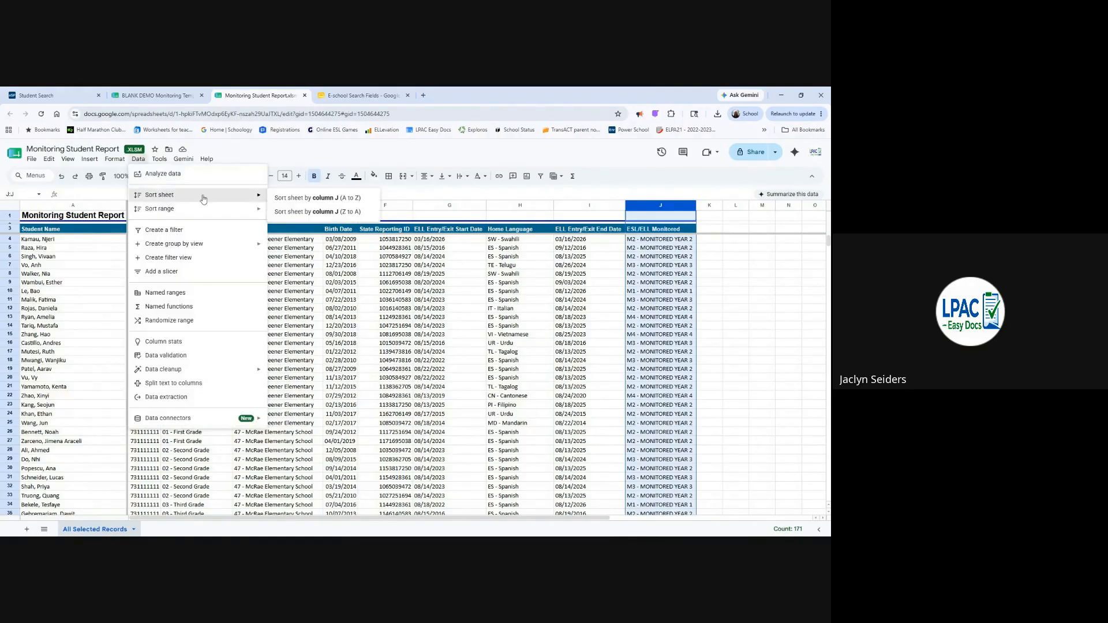
left_click(324, 198)
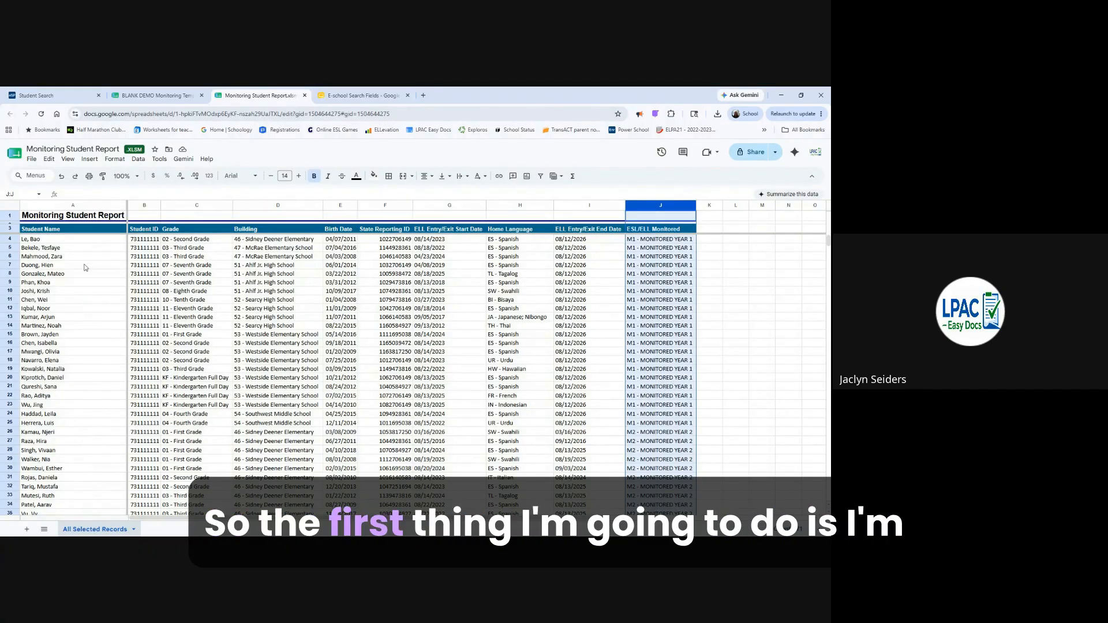
left_click(693, 336)
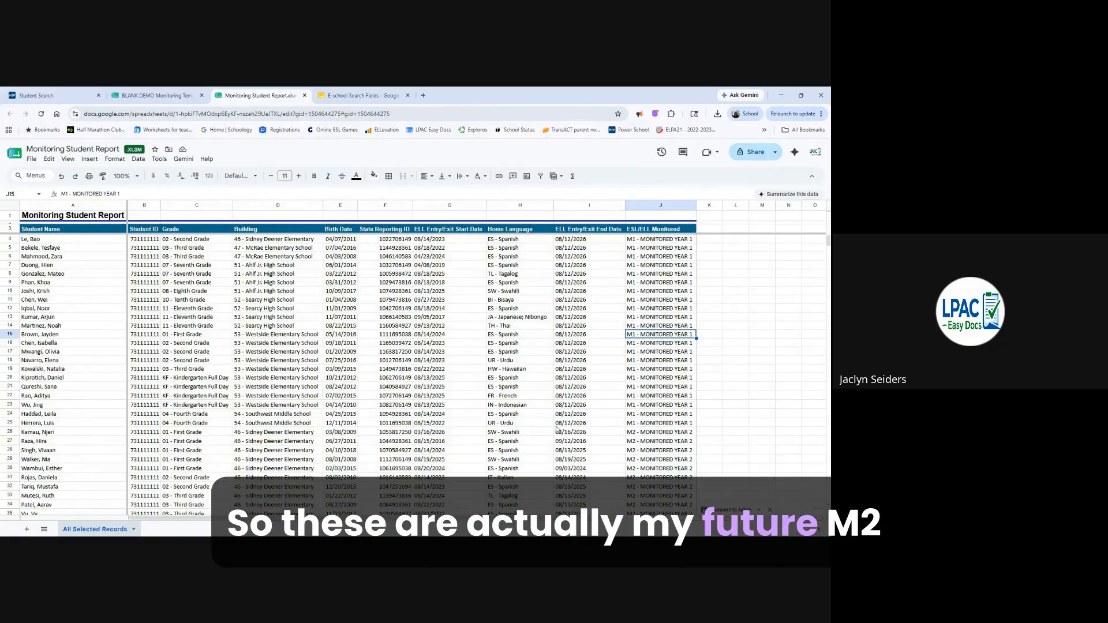
- Copy the M1 - MONITORED YEAR 1 students' names (A4:A25) and paste them as values only from A2 in the BLANK DEMO Monitoring Template's M2 sheet
left_click(79, 422)
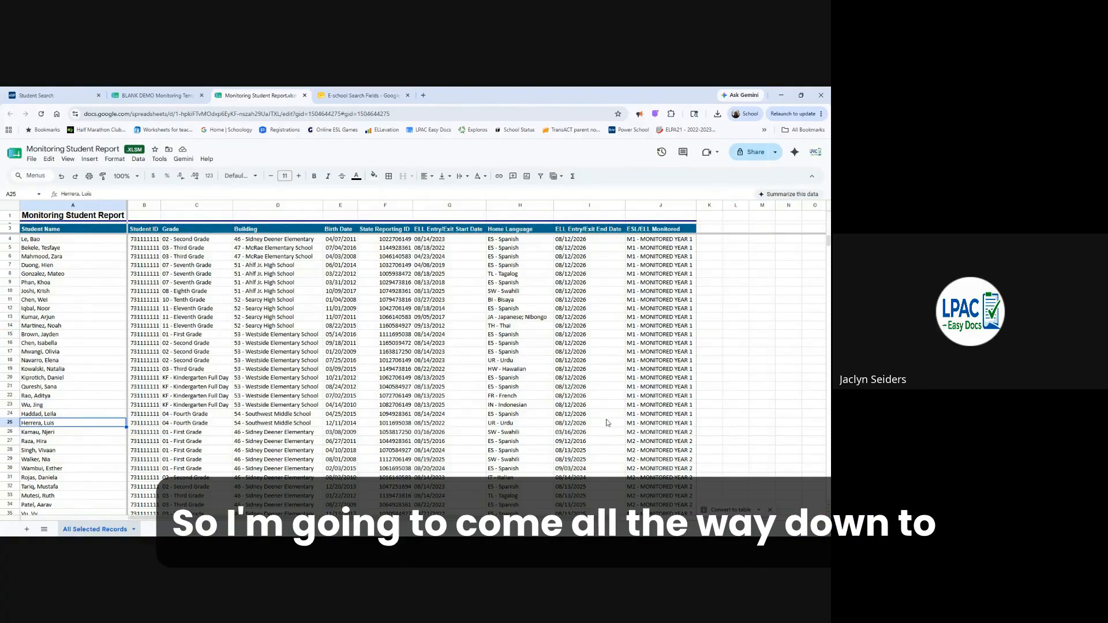
left_click_drag(53, 424, 56, 238)
key("ctrl+c")
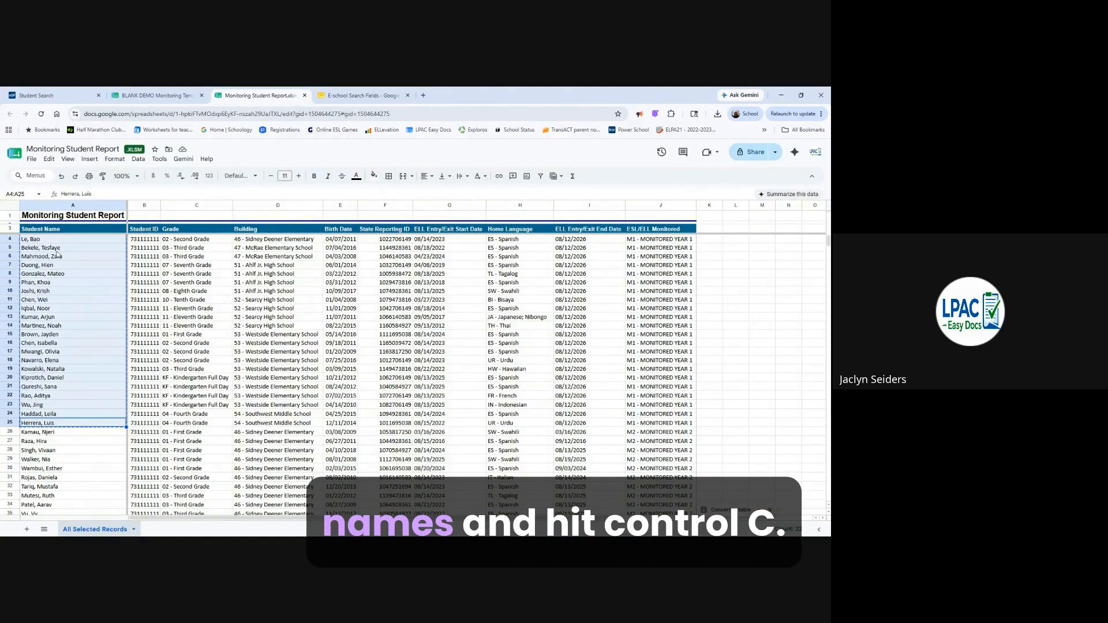
left_click(154, 95)
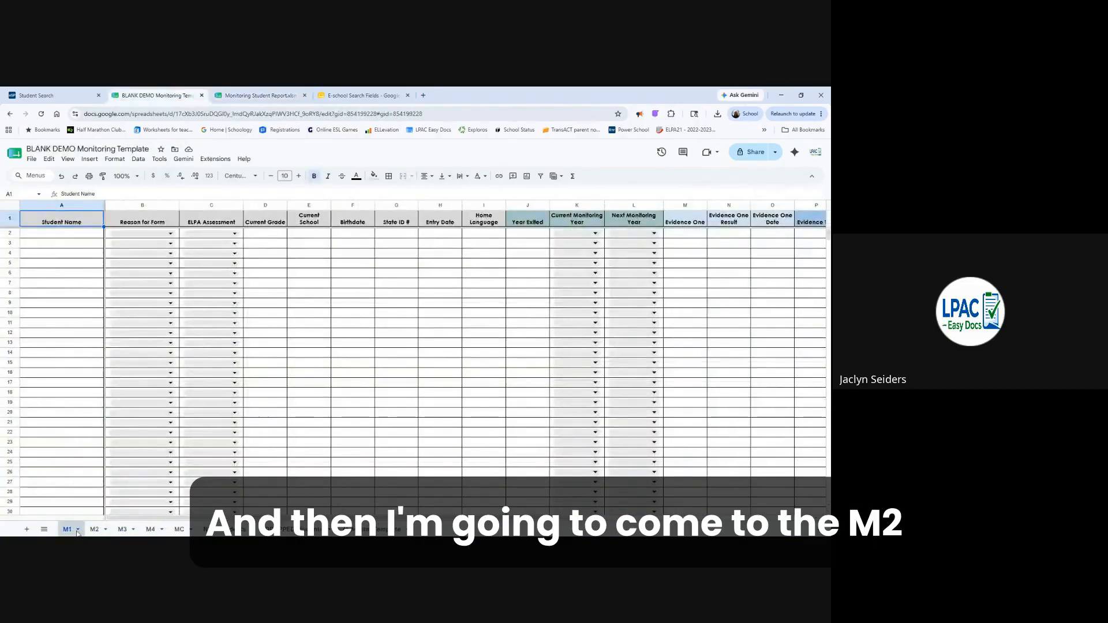
left_click(95, 530)
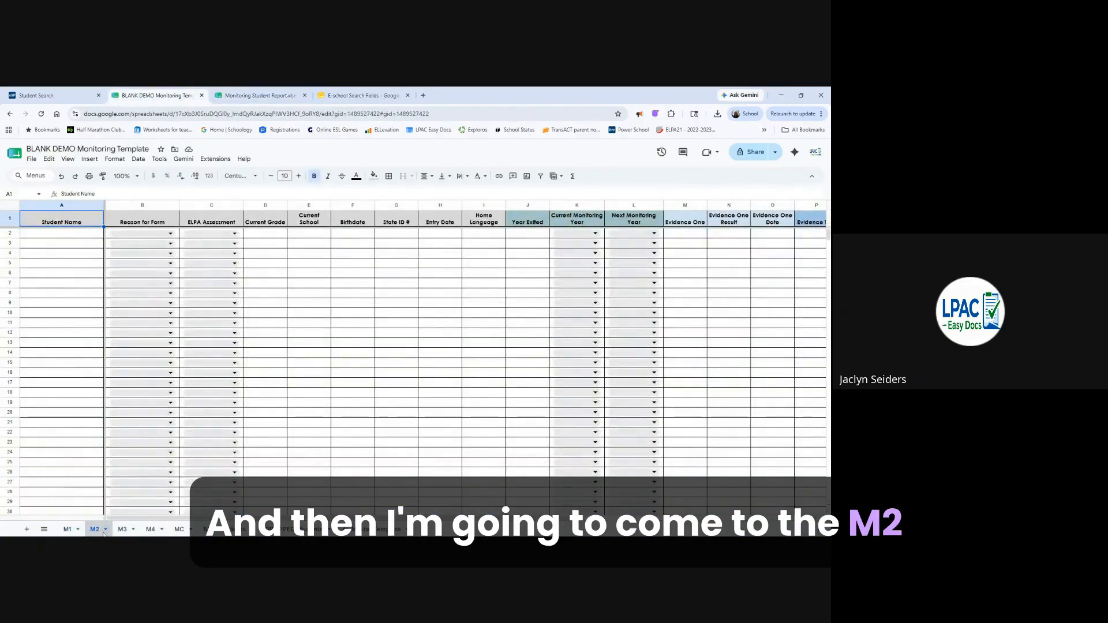
left_click(79, 236)
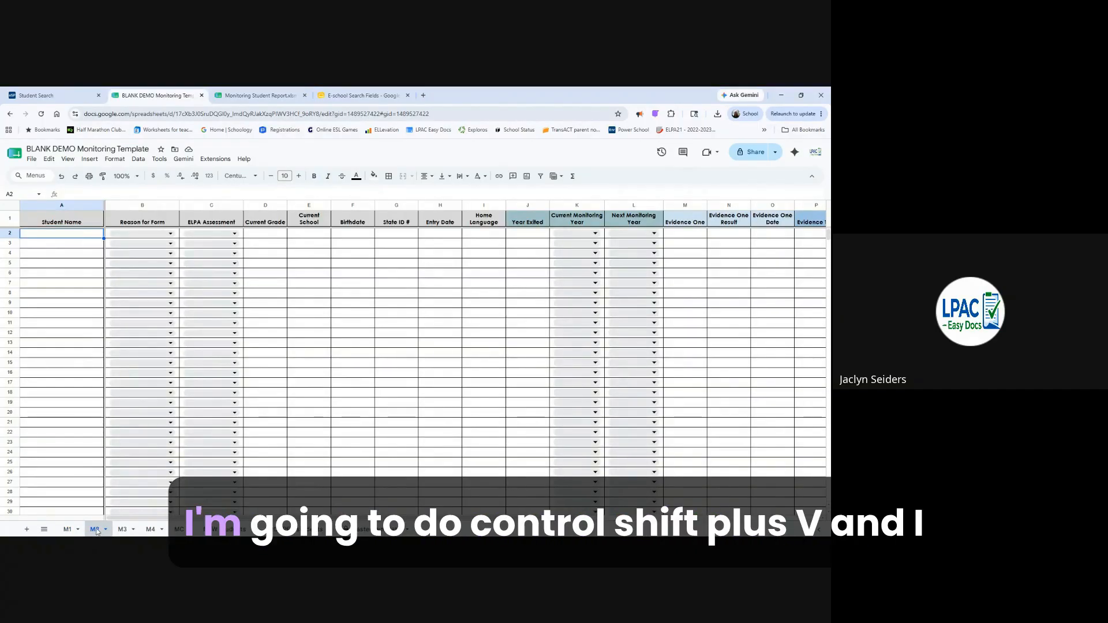
key("ctrl+shift+v")
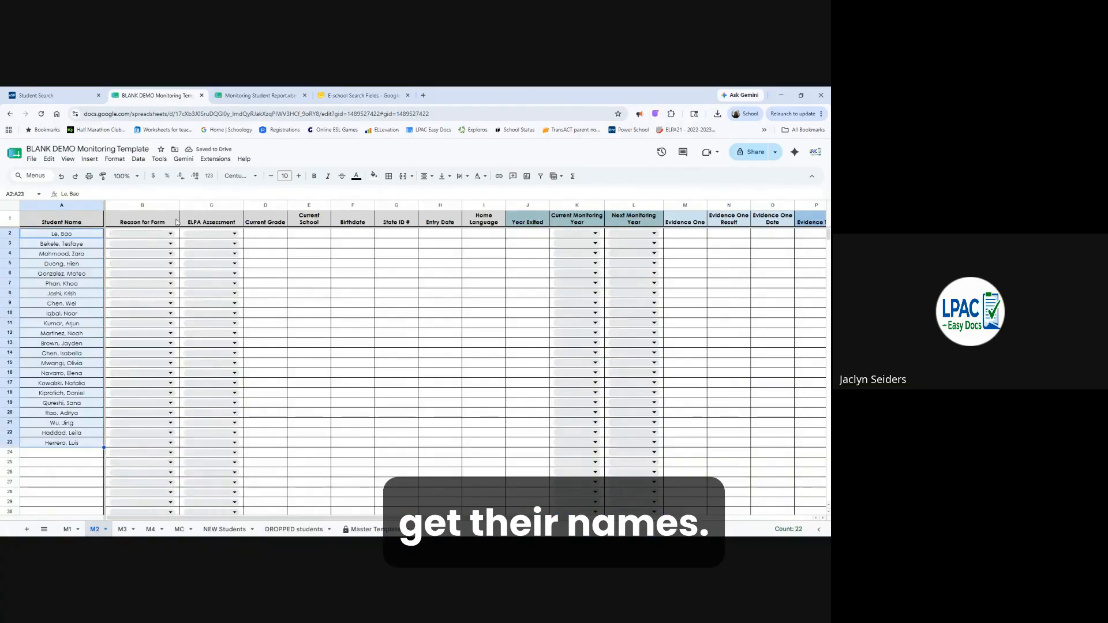
- Set Reason for Form to "Monitoring a Former English Learner" for all listed students on the M2 sheet, rows 2 to 23
left_click(130, 221)
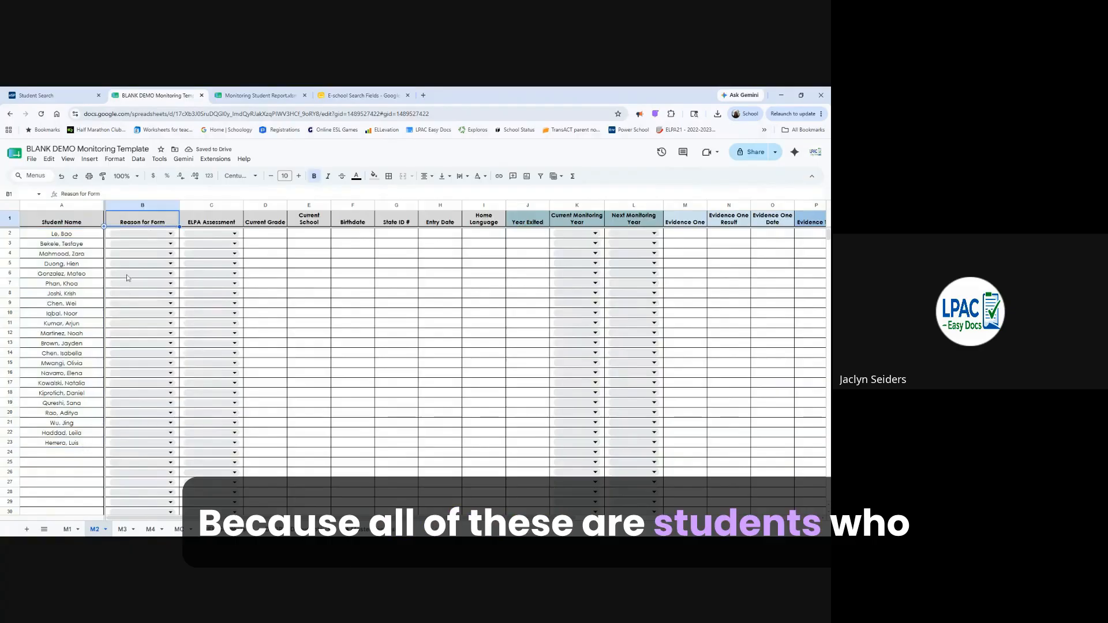
left_click(137, 239)
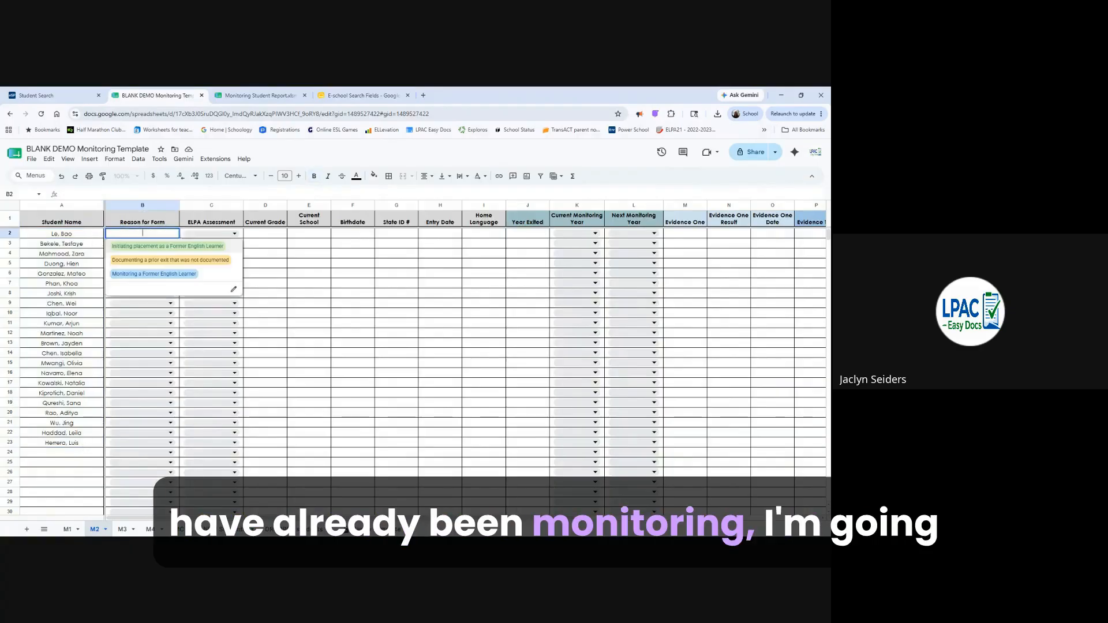
left_click(157, 275)
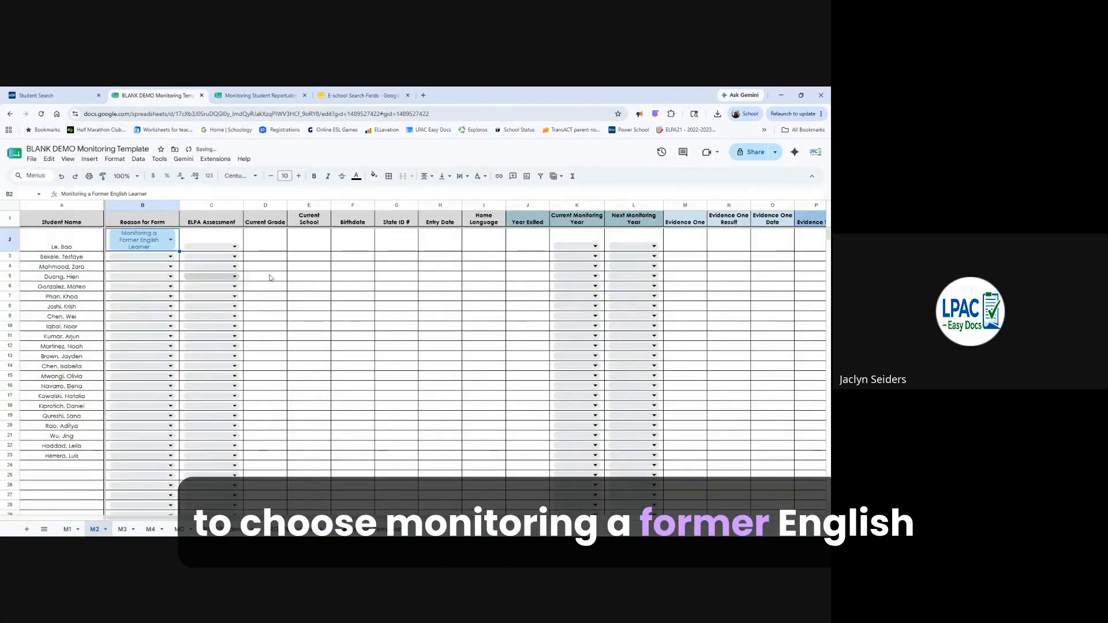
left_click(298, 247)
left_click(177, 240)
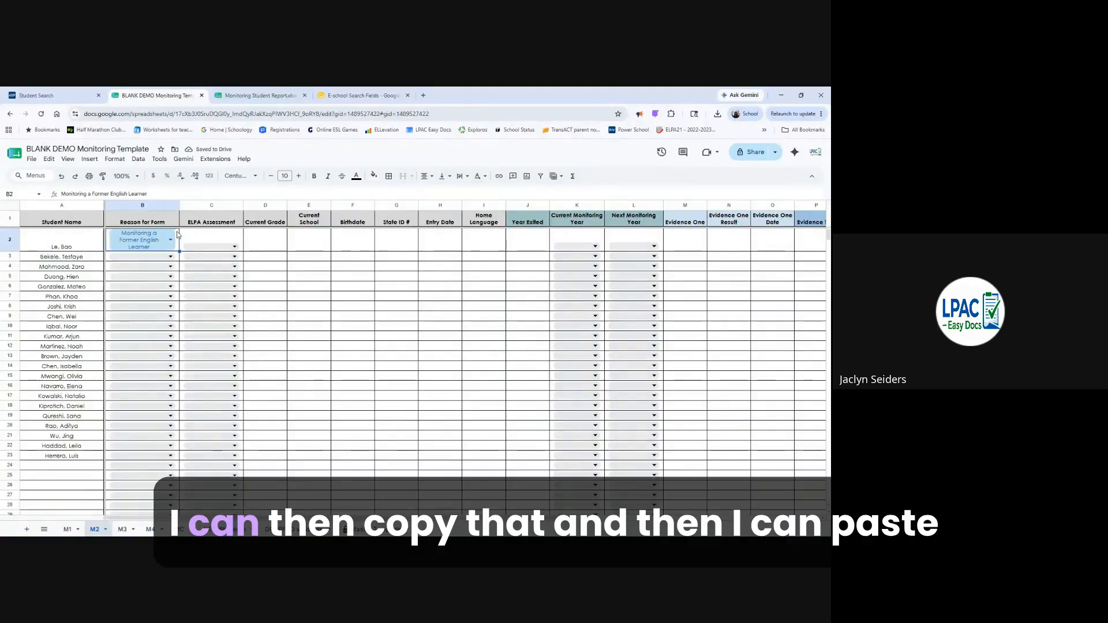
left_click_drag(179, 261, 164, 457)
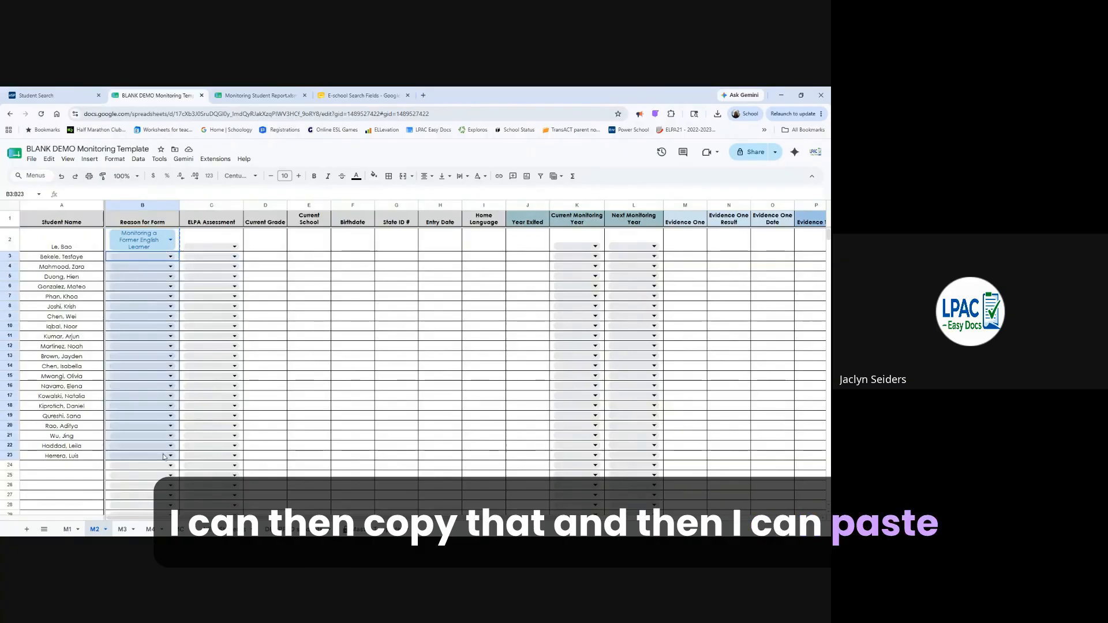
type("Monitoring a Former English Learner")
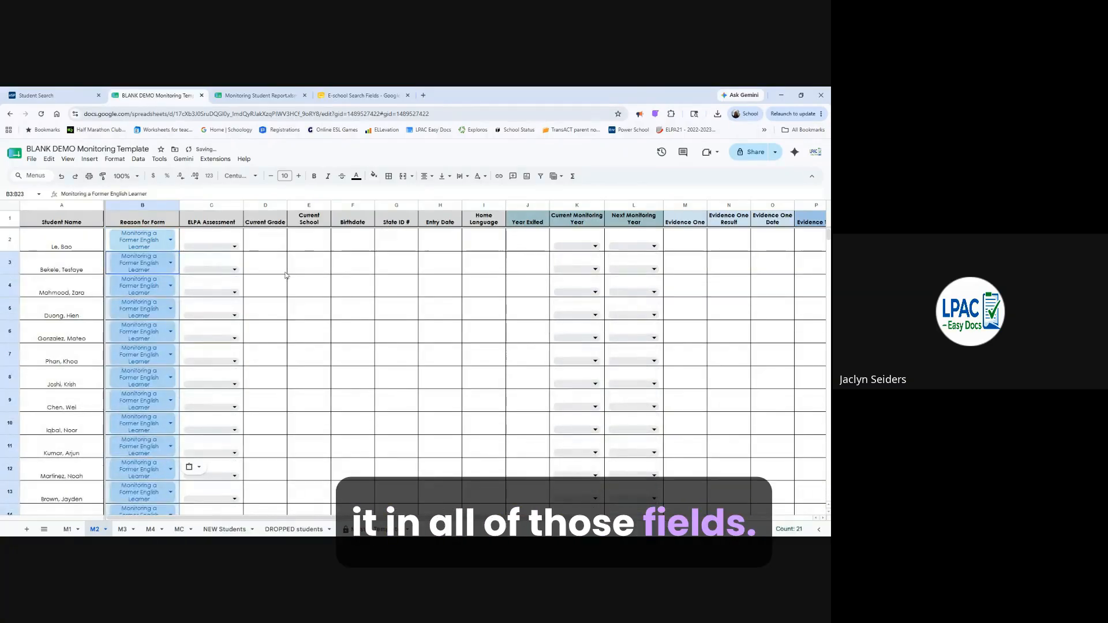
left_click(271, 249)
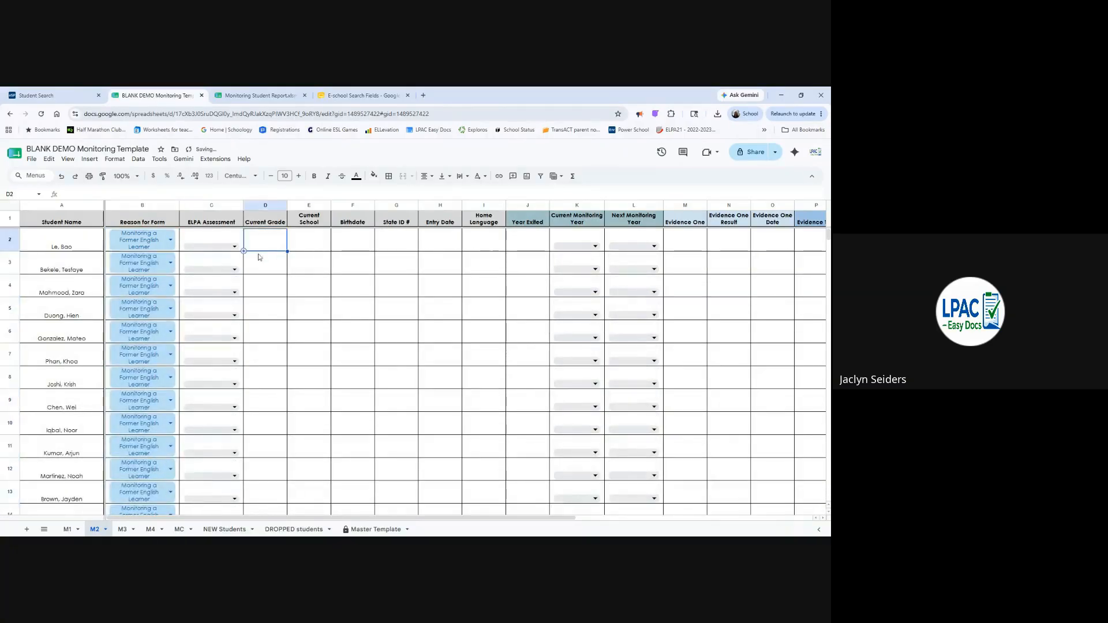
left_click(148, 240)
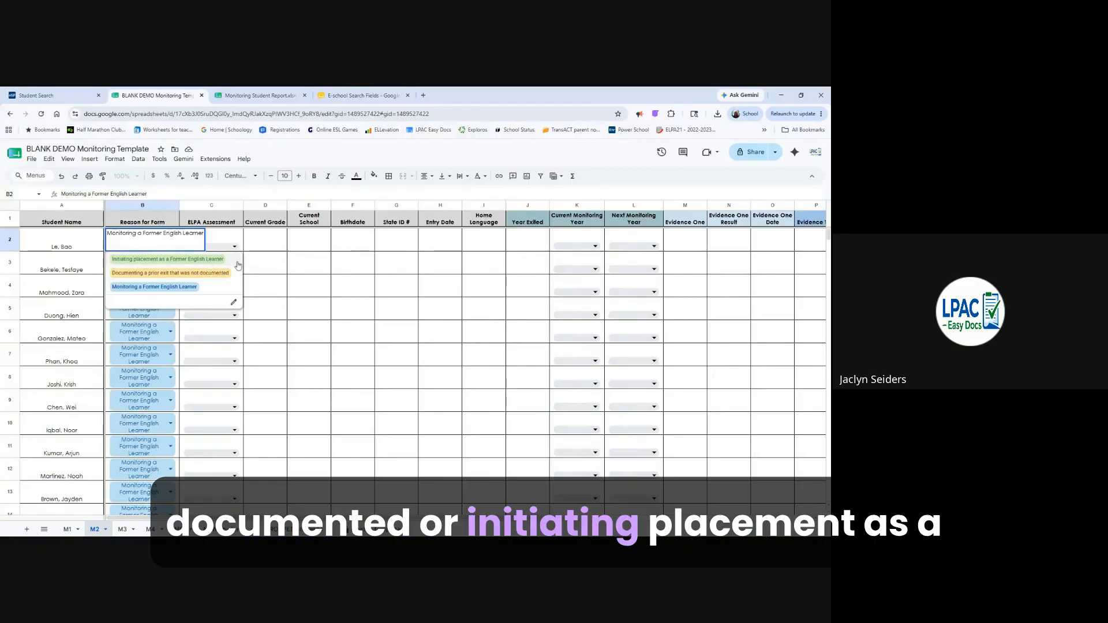
left_click(279, 264)
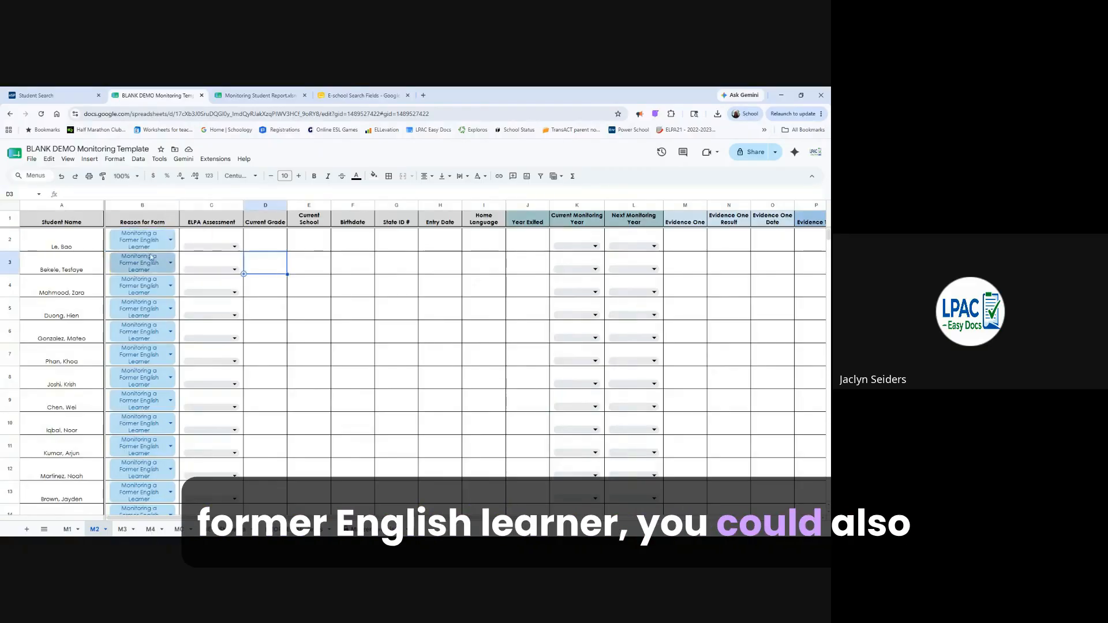
- Set ELPA Assessment to "ELPA21 Summative" for all listed students on the M2 sheet
left_click(212, 248)
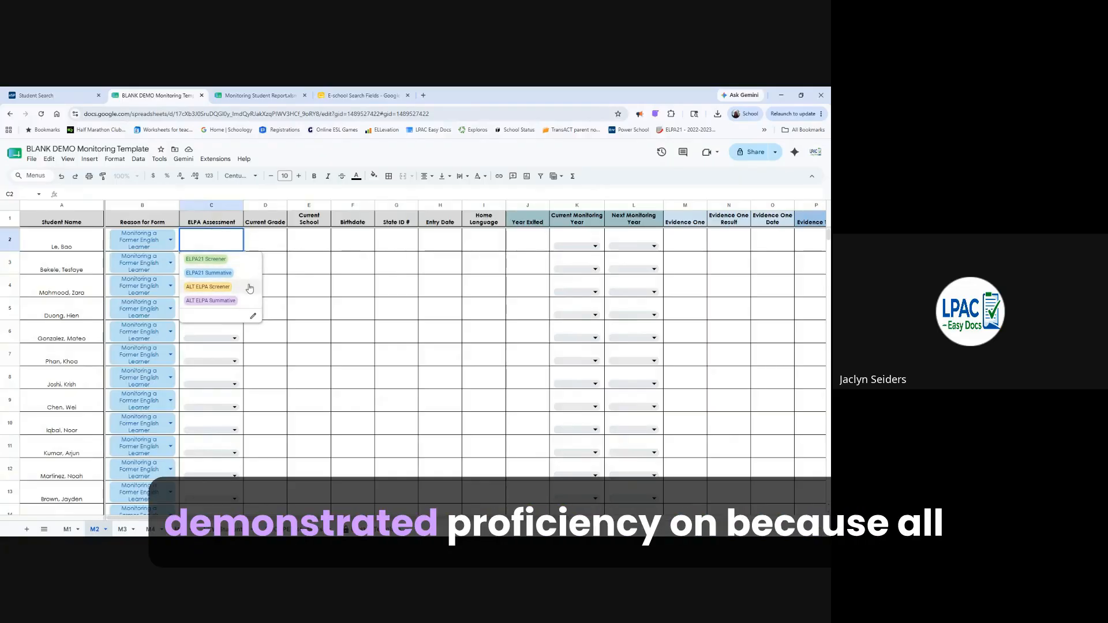
left_click(209, 275)
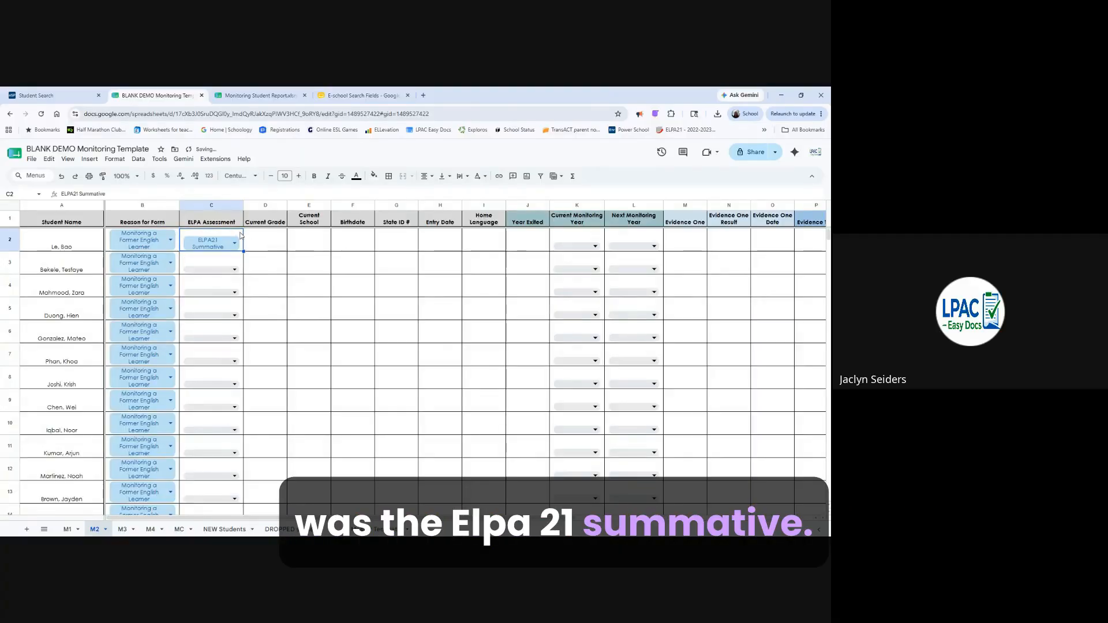
left_click_drag(242, 265, 232, 495)
scroll(242, 368, "up", 5)
left_click(266, 263)
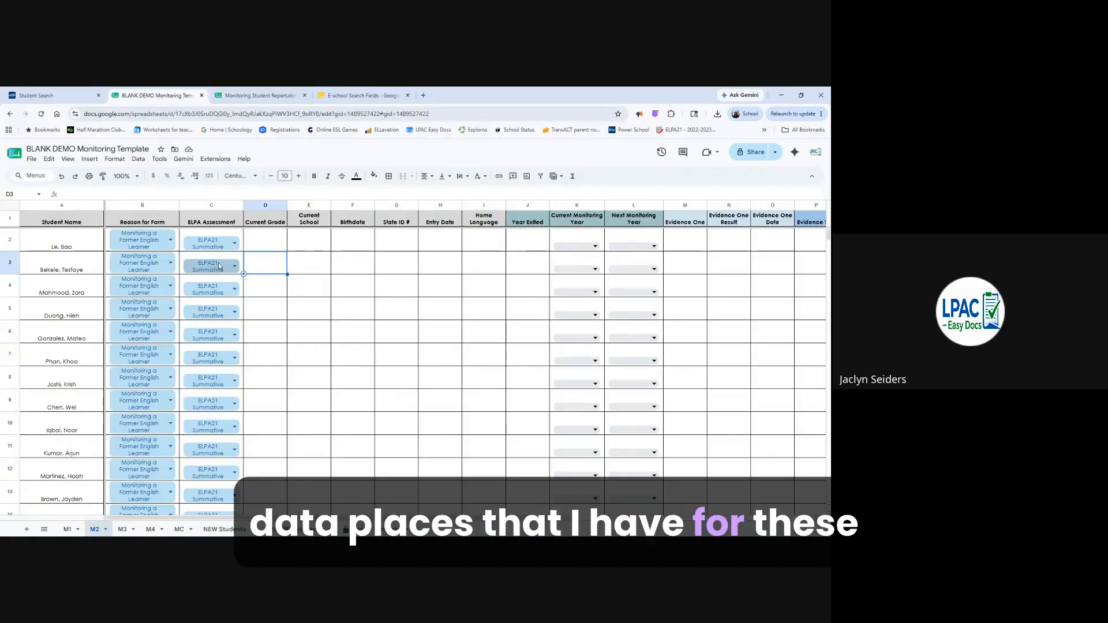
- Select D2 on the M2 sheet, switch to the Monitoring Student Report and copy the year 1 students' Grade through ESL/ELL Monitored data (C4:J25)
left_click(276, 242)
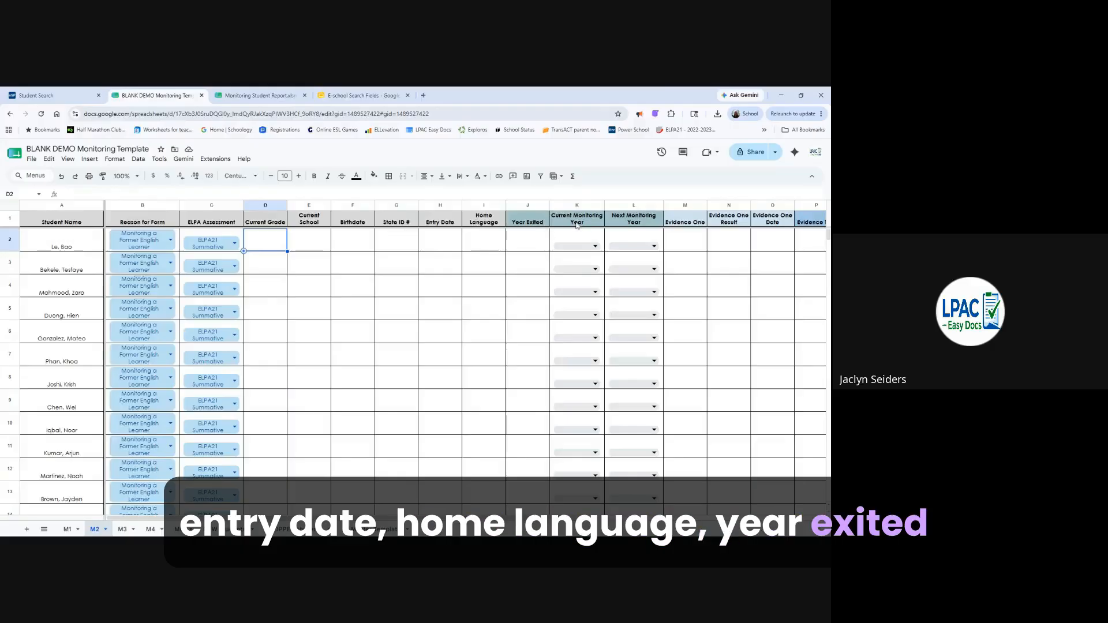
left_click(260, 96)
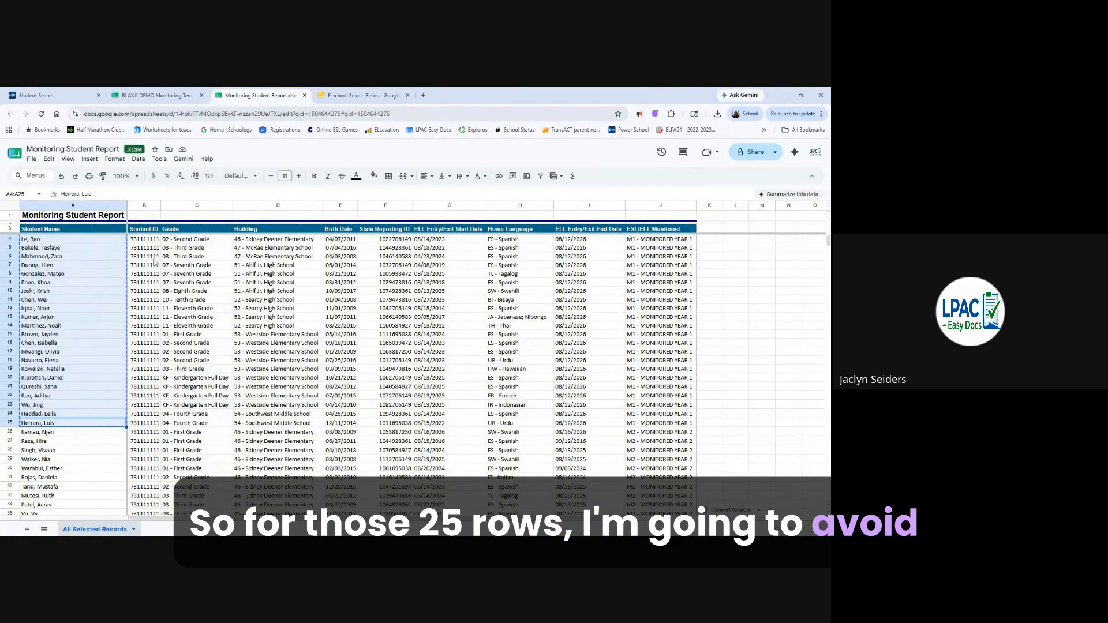
left_click_drag(175, 241, 640, 428)
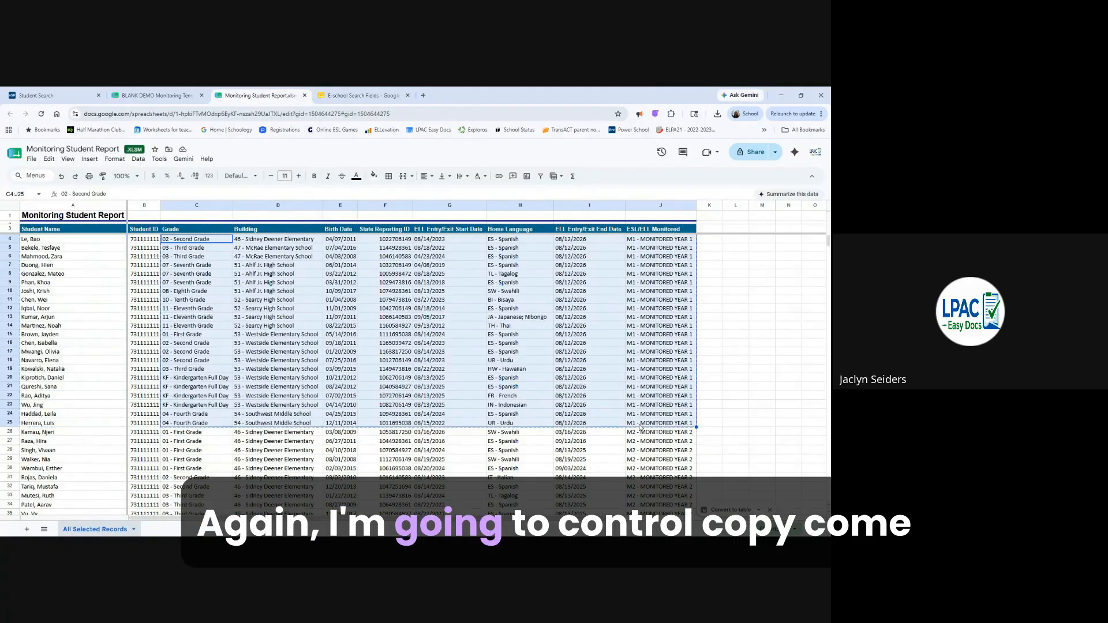
- Copy C4:J25 and paste it as values only from D2 on the monitoring template's M2 sheet, and widen the Current Monitoring Year column
key("ctrl+c")
left_click(157, 96)
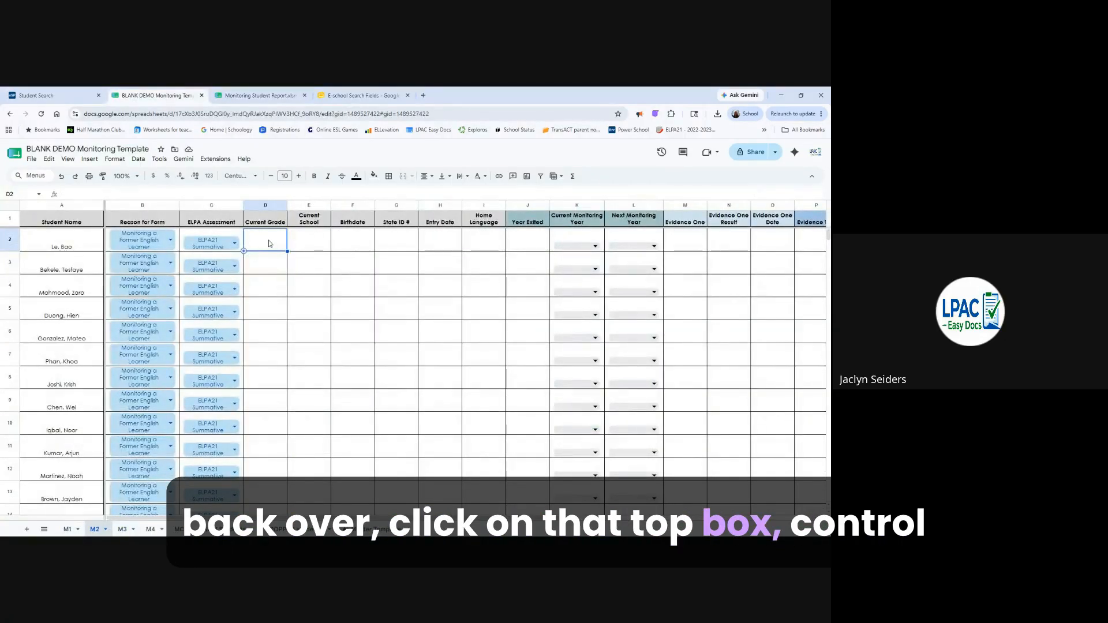
key("ctrl+shift+v")
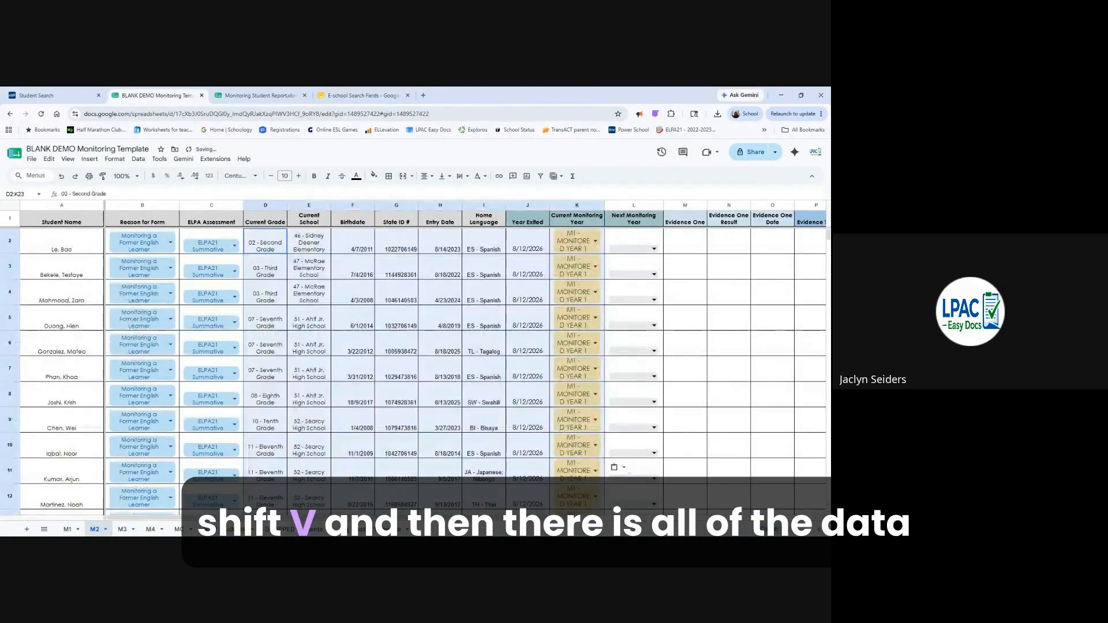
left_click(685, 267)
left_click_drag(604, 205, 630, 205)
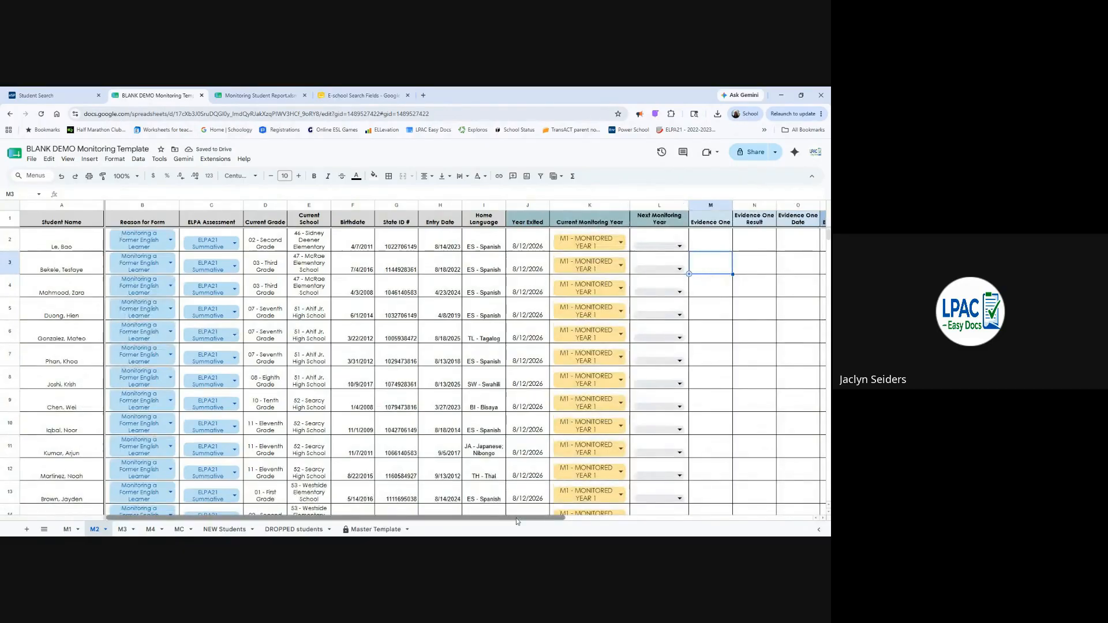
- Set Next Monitoring Year to "M2 - MONITORED YEAR 2" for all listed students on the M2 sheet, rows 2 to 23
scroll(507, 243, "right", 3)
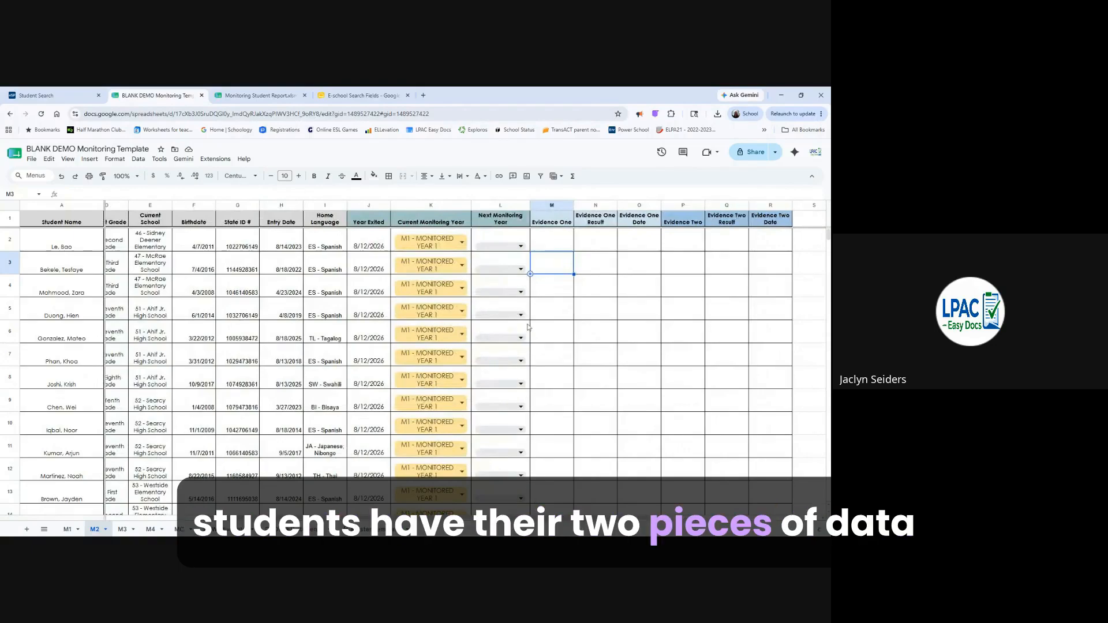
left_click(520, 246)
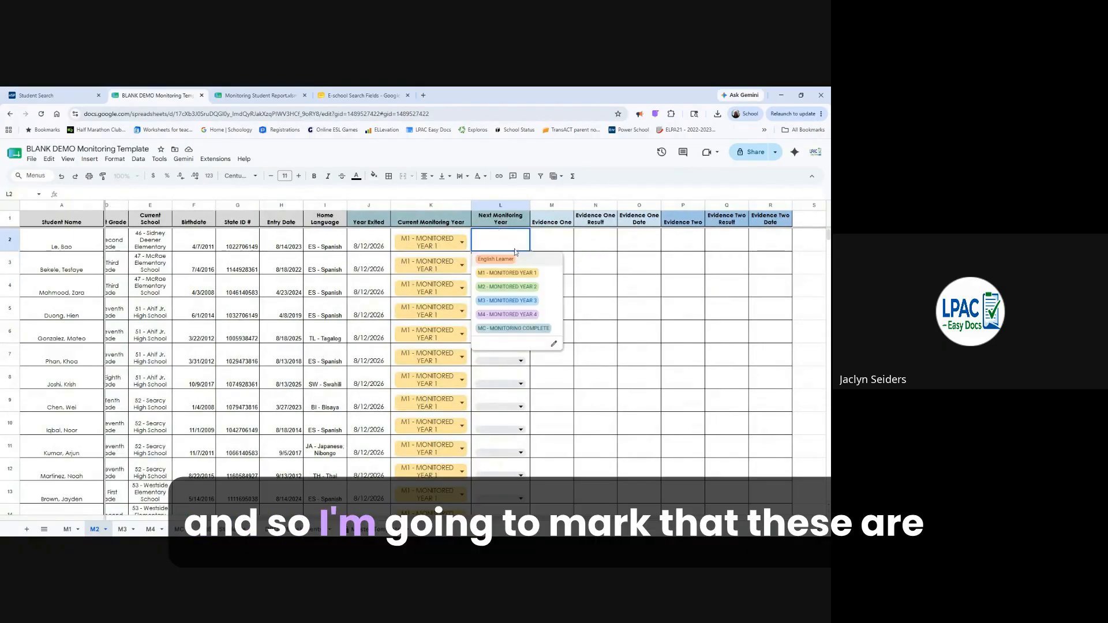
left_click(506, 290)
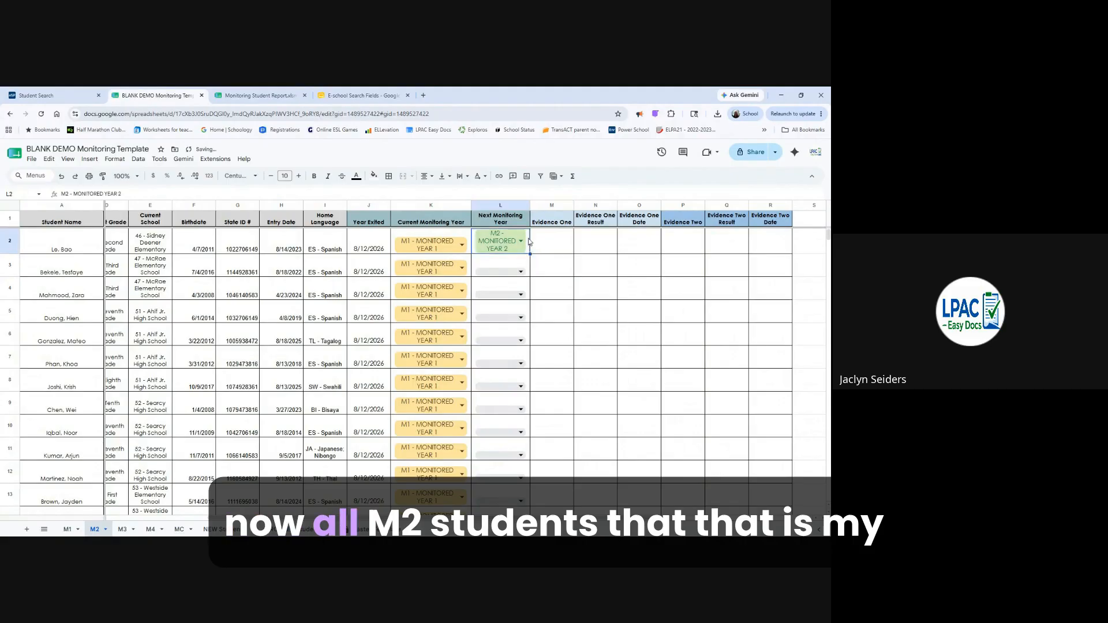
left_click_drag(526, 267, 511, 431)
key("ctrl+v")
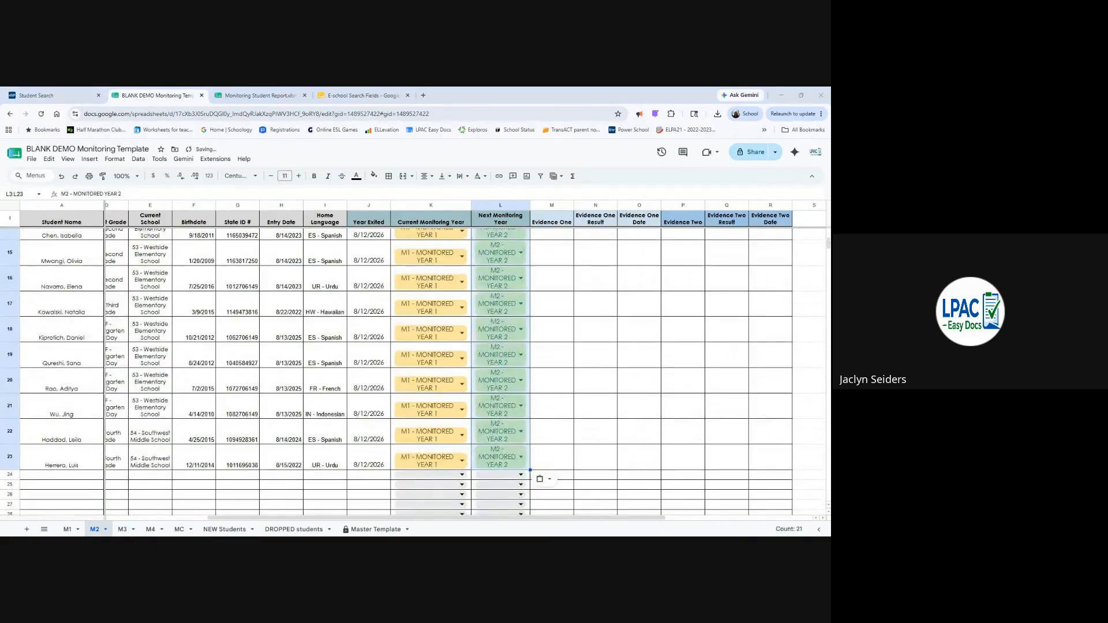
- Widen the Next Monitoring Year column on the M2 sheet so its labels fit on two lines
left_click(658, 326)
left_click_drag(480, 518, 498, 518)
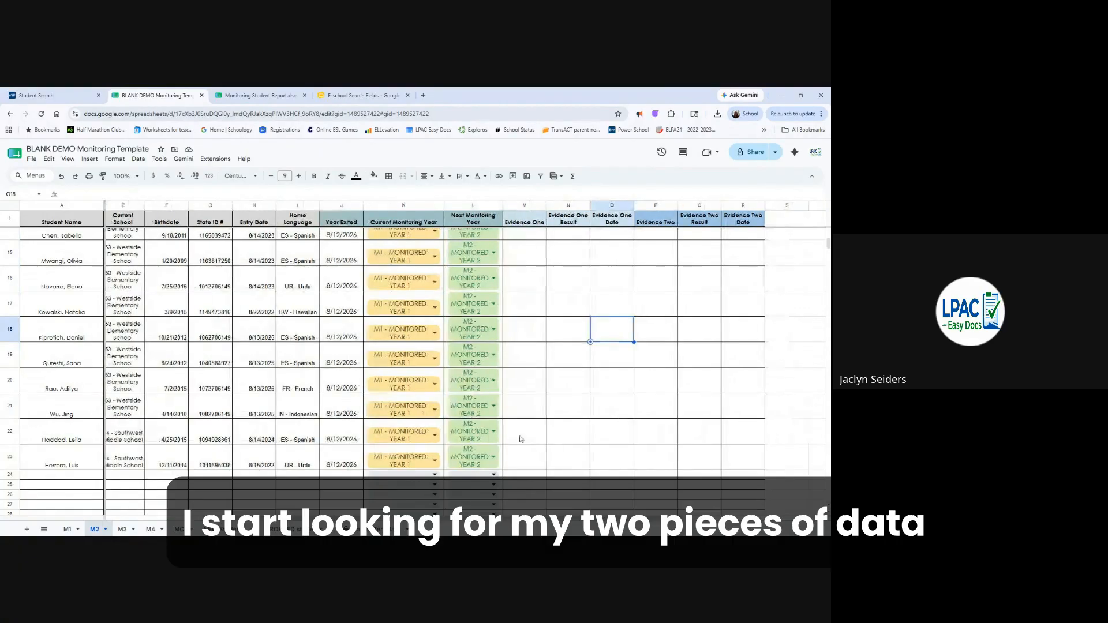
left_click_drag(503, 206, 528, 206)
left_click(557, 297)
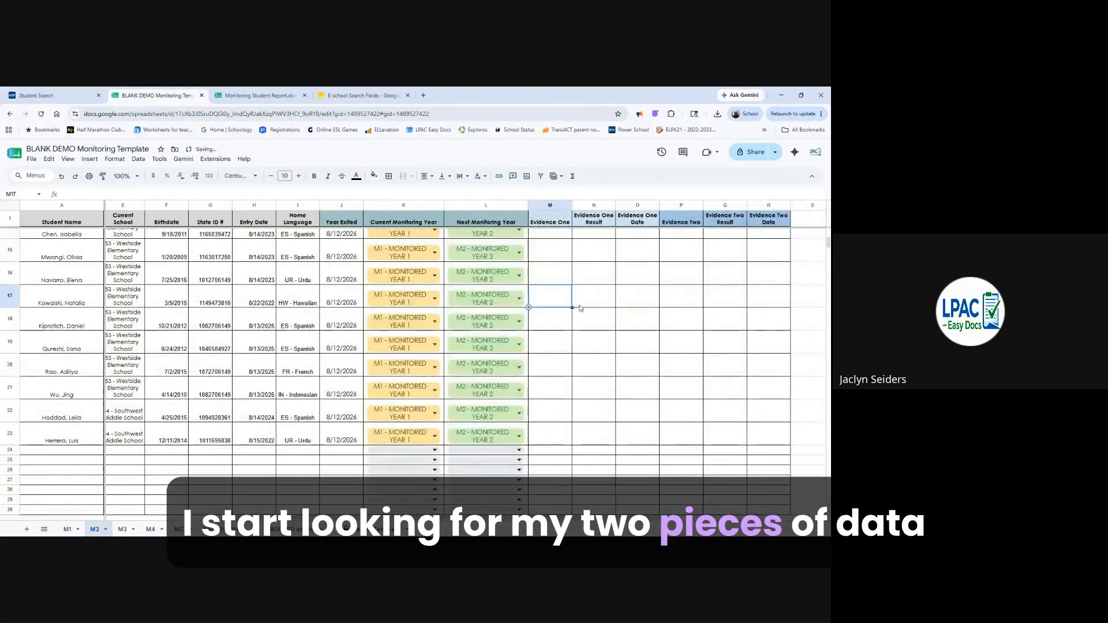
- Set the row 2 student's Next Monitoring Year to "English Learner" and back to "M2 - MONITORED YEAR 2"
scroll(580, 308, "up", 5)
left_click(551, 243)
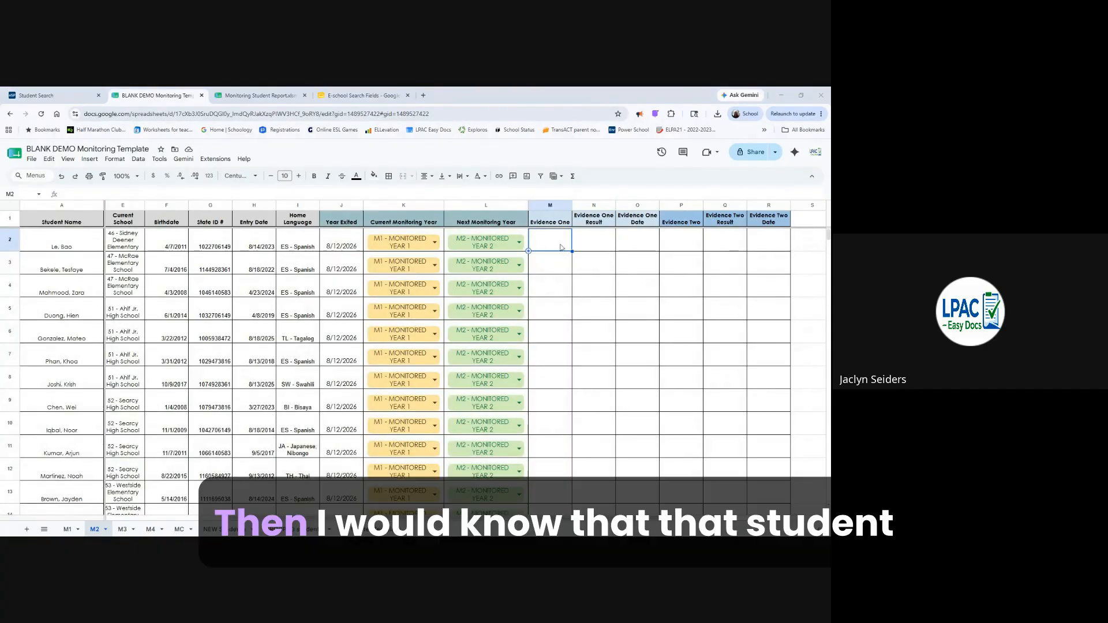
left_click(488, 242)
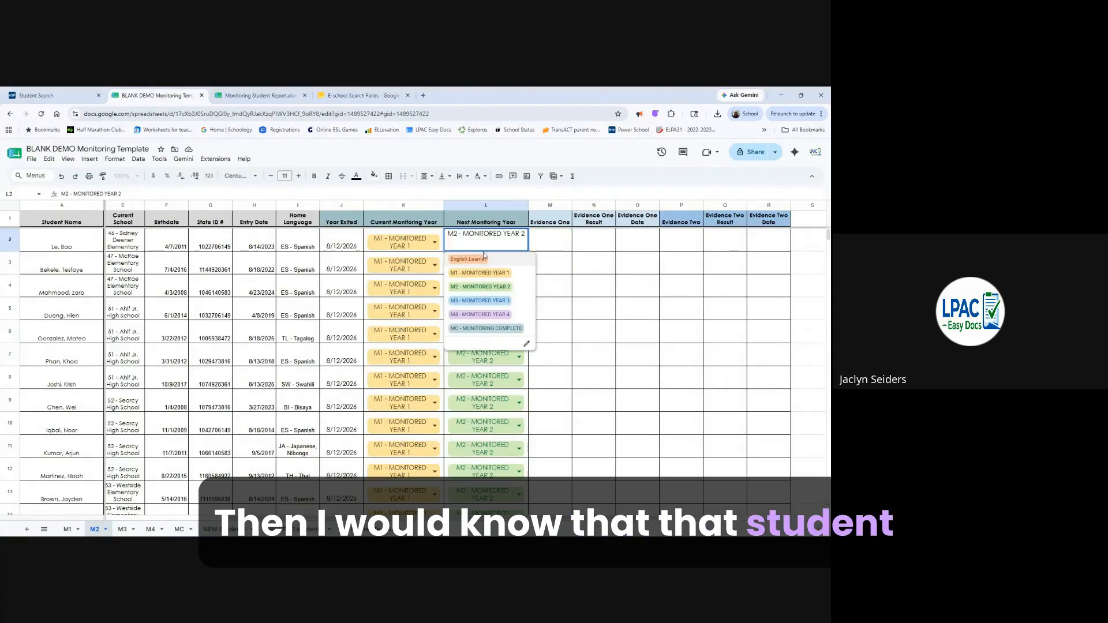
left_click(478, 260)
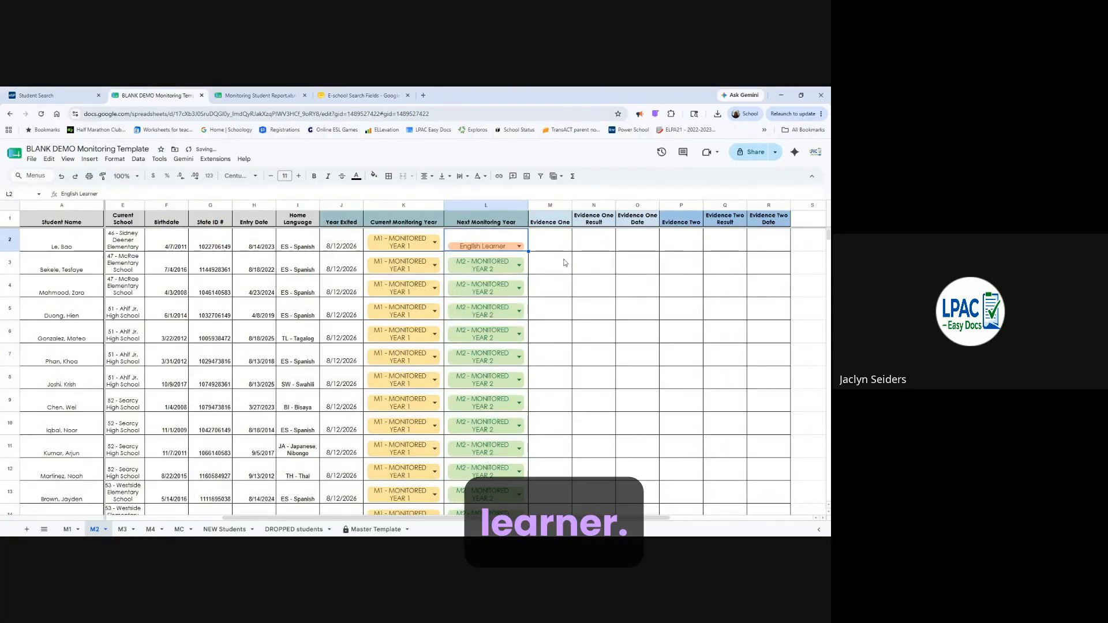
left_click(520, 246)
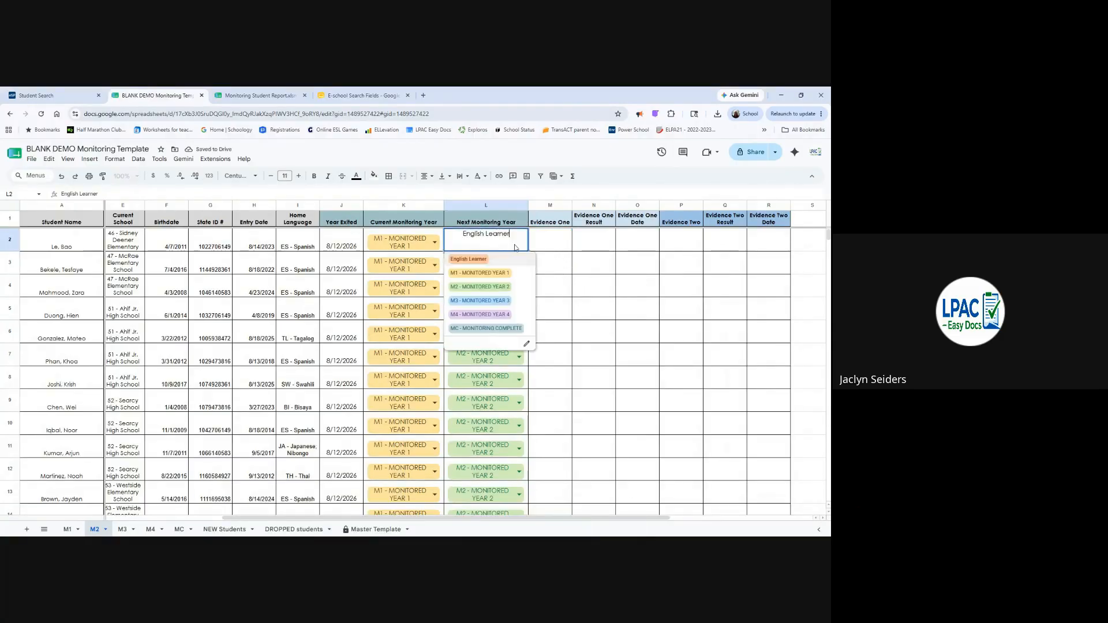
left_click(499, 287)
- Enter "Data Source", "Score" and "Date" in the first student's Evidence One, Evidence One Result and Evidence One Date cells (M2:O2)
left_click(553, 242)
type("Data Poin")
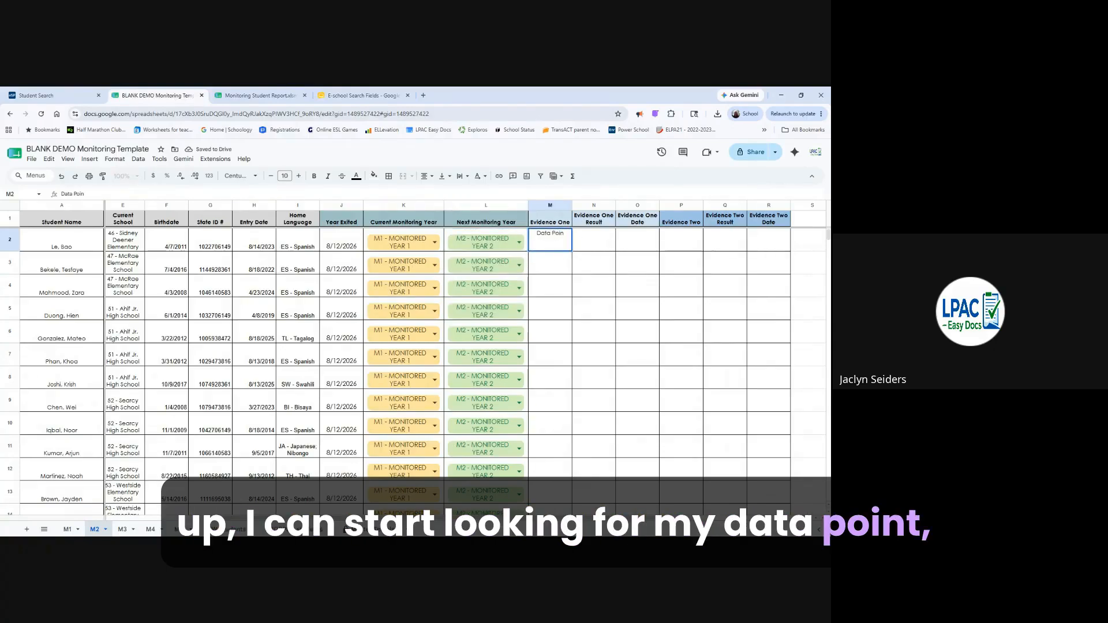
key("BackSpace")
key("BackSpace")
key("BackSpace")
key("BackSpace")
type("Source")
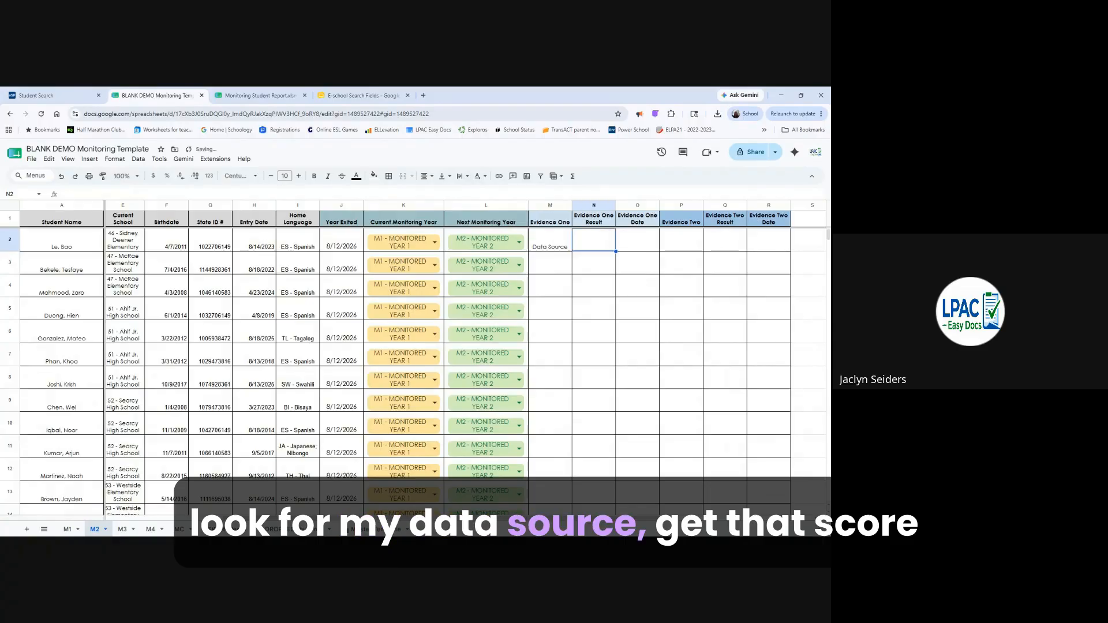
type("Score")
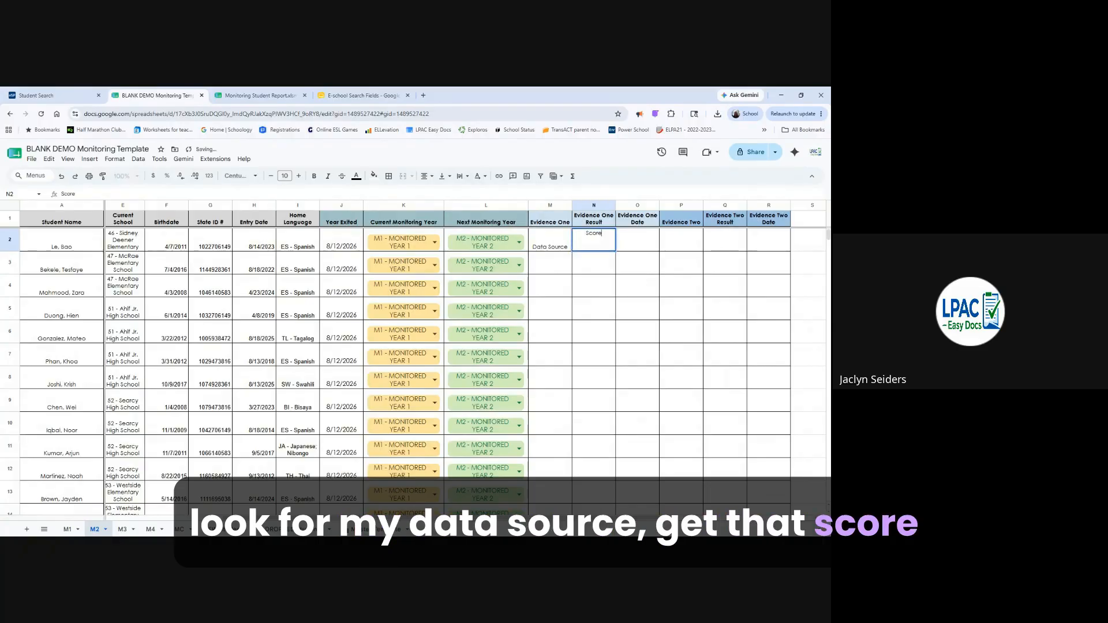
key("Tab")
type("Date")
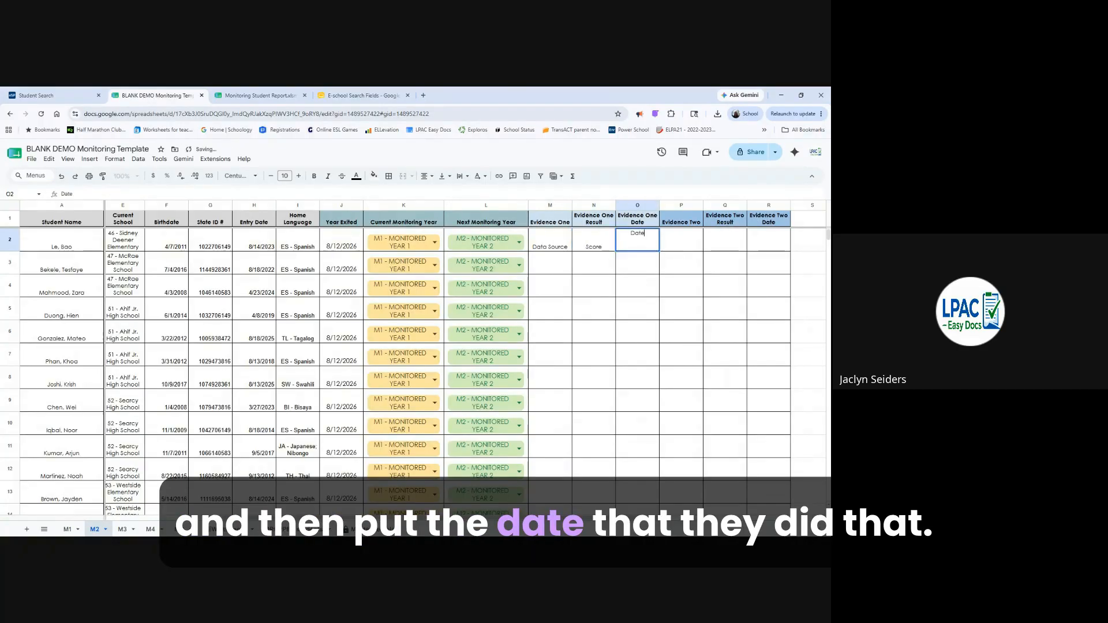
- Copy the first student's Evidence One entries (M2:O2) into the Evidence Two cells P2:R2
left_click_drag(549, 243, 614, 247)
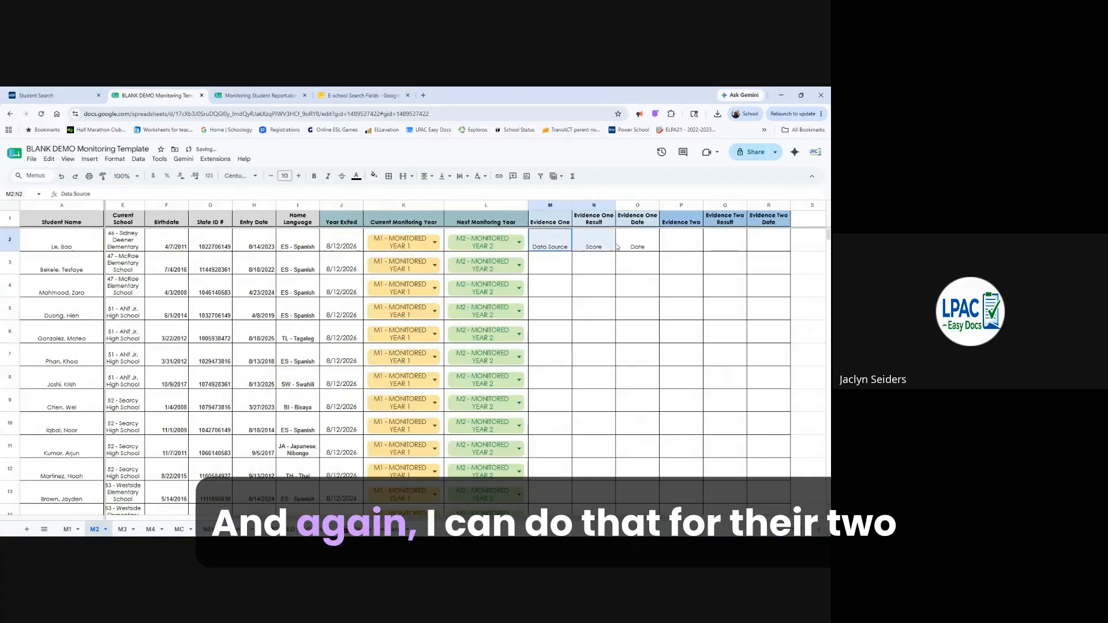
key("ctrl+c")
left_click(676, 242)
key("ctrl+v")
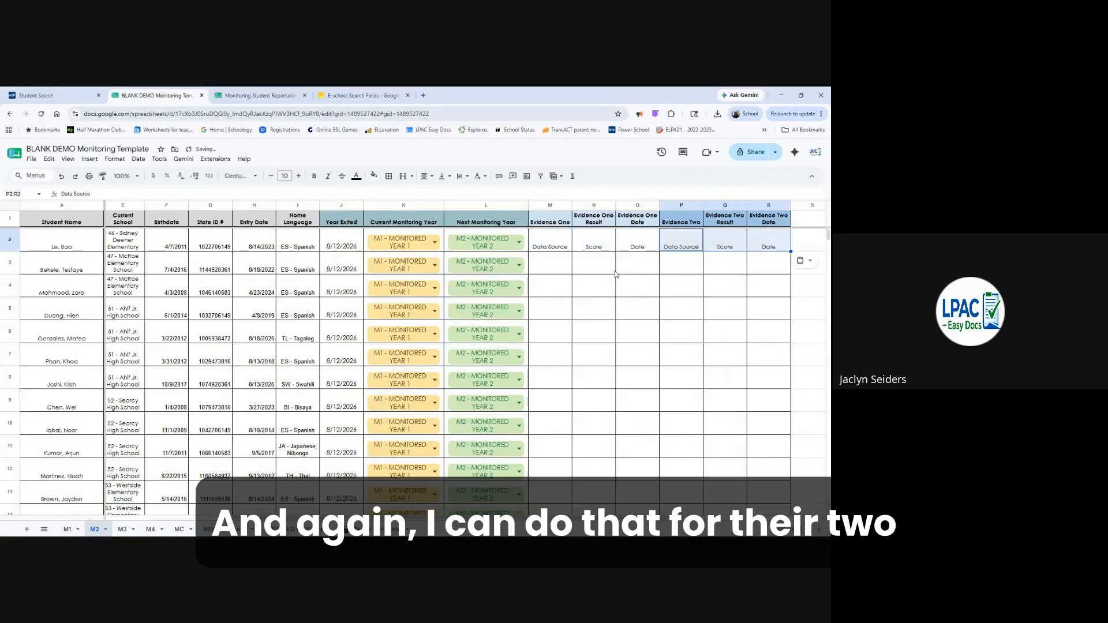
left_click(594, 264)
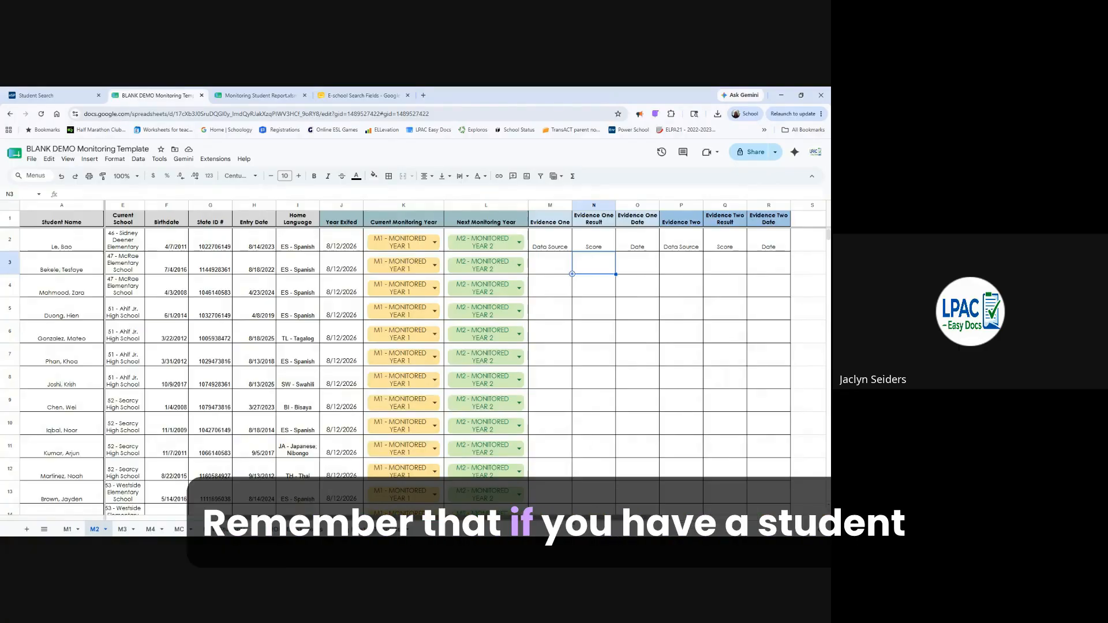
- Set the row 3 student's ELPA Assessment to "ALT ELPA Summative" on the M2 sheet
left_click_drag(352, 518, 240, 518)
left_click(192, 270)
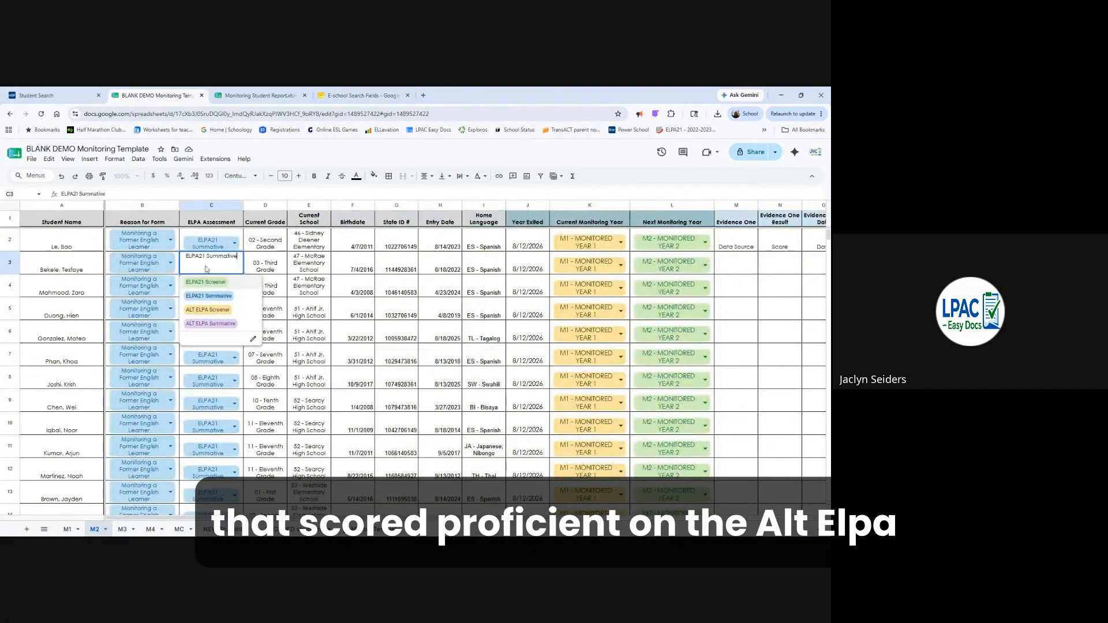
left_click(211, 323)
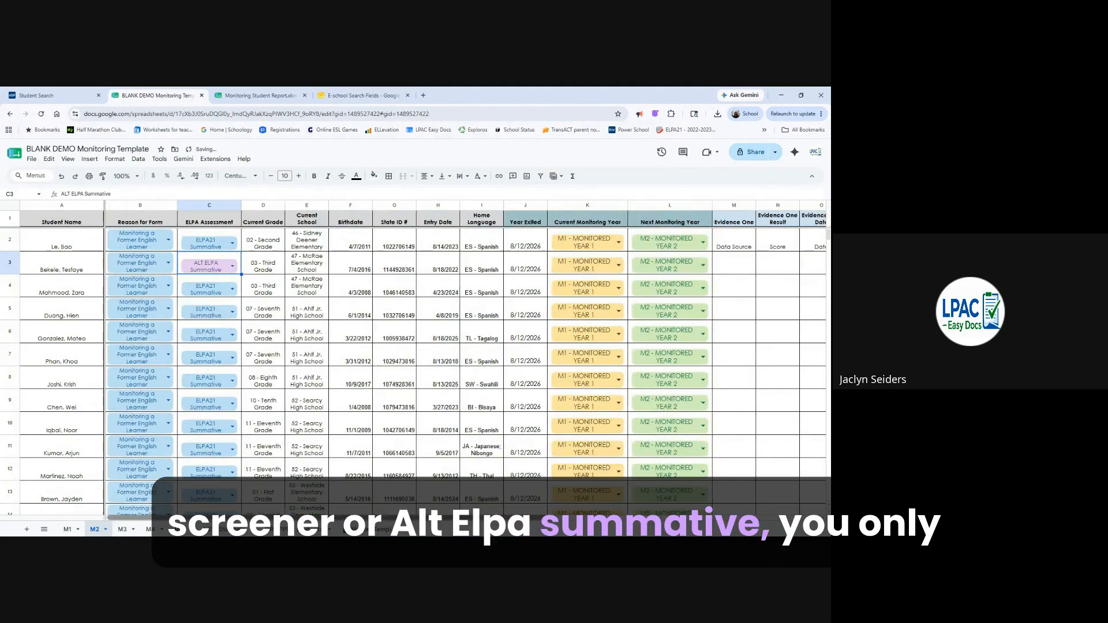
- Paste the copied Data Source, Score and Date entries into the row 3 student's Evidence One cells (M3:O3)
left_click_drag(239, 518, 352, 518)
left_click(503, 268)
key("ctrl+v")
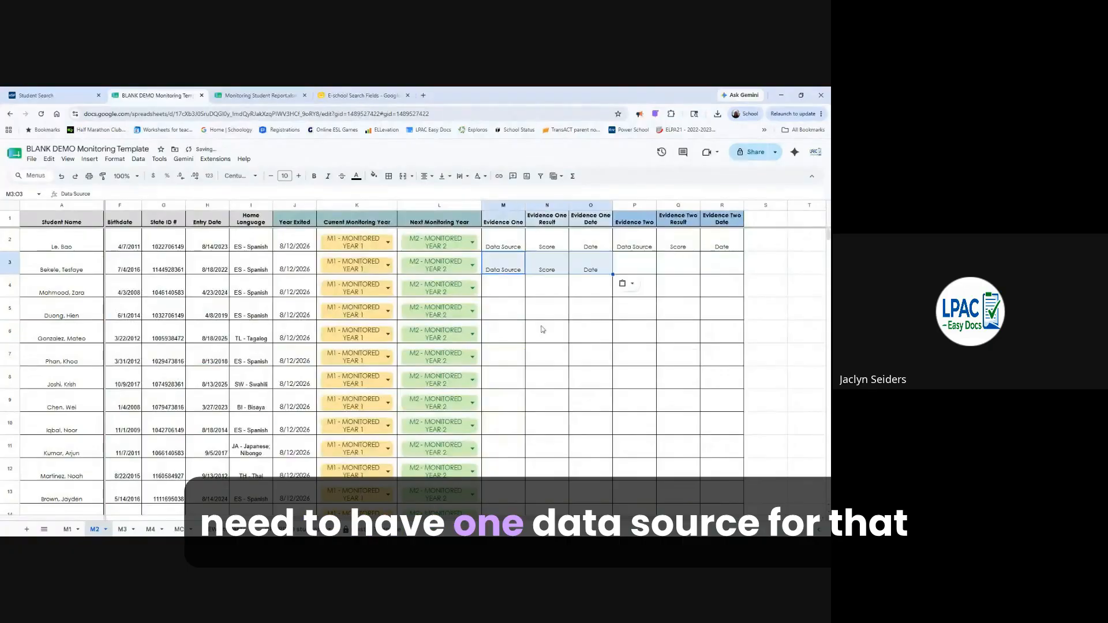
left_click(544, 331)
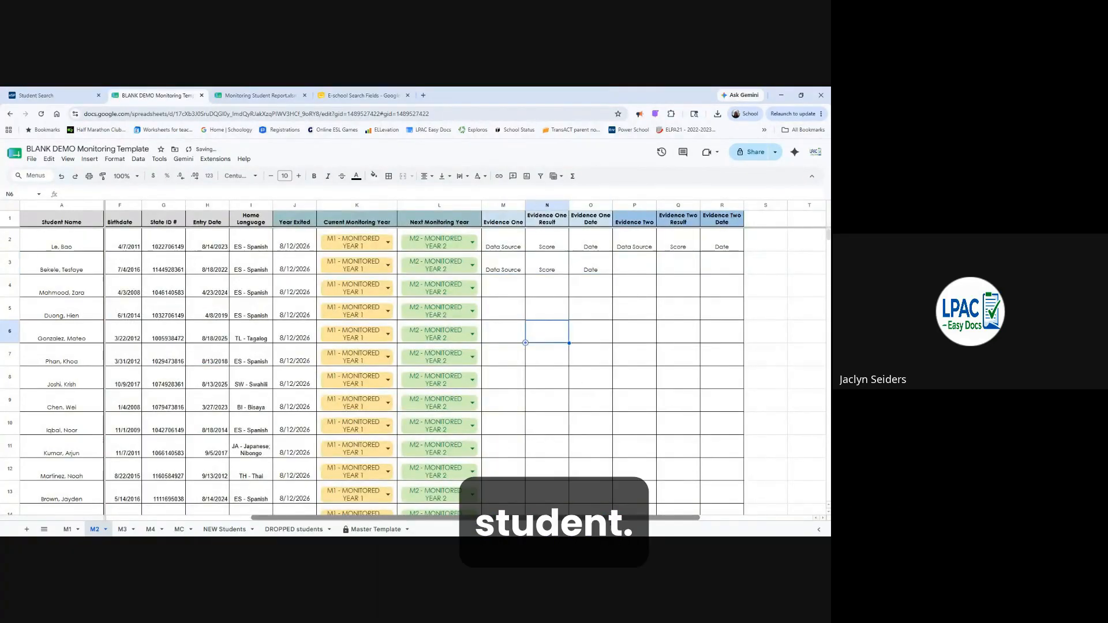
- Set the row 4 student's Next Monitoring Year to "English Learner" on the M2 sheet
left_click_drag(621, 518, 467, 518)
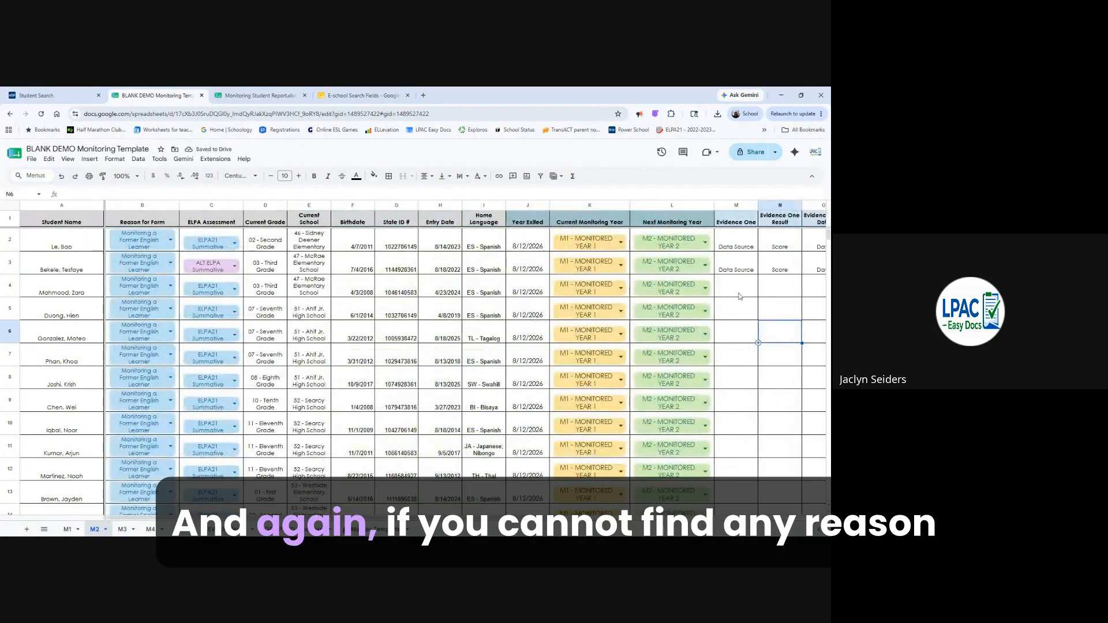
scroll(657, 416, "right", 5)
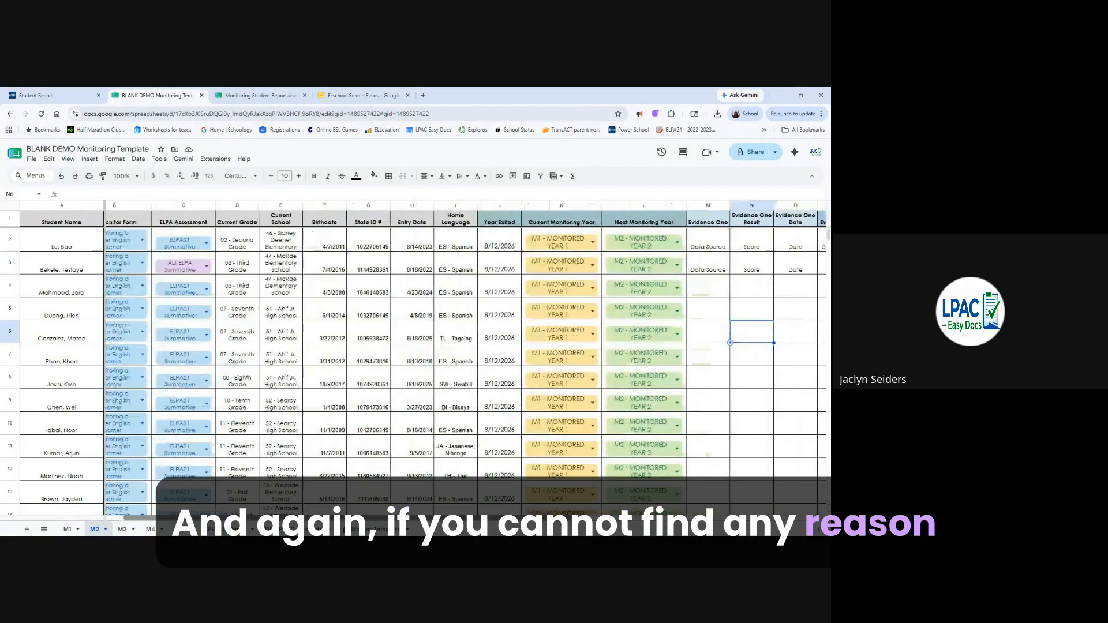
left_click(521, 288)
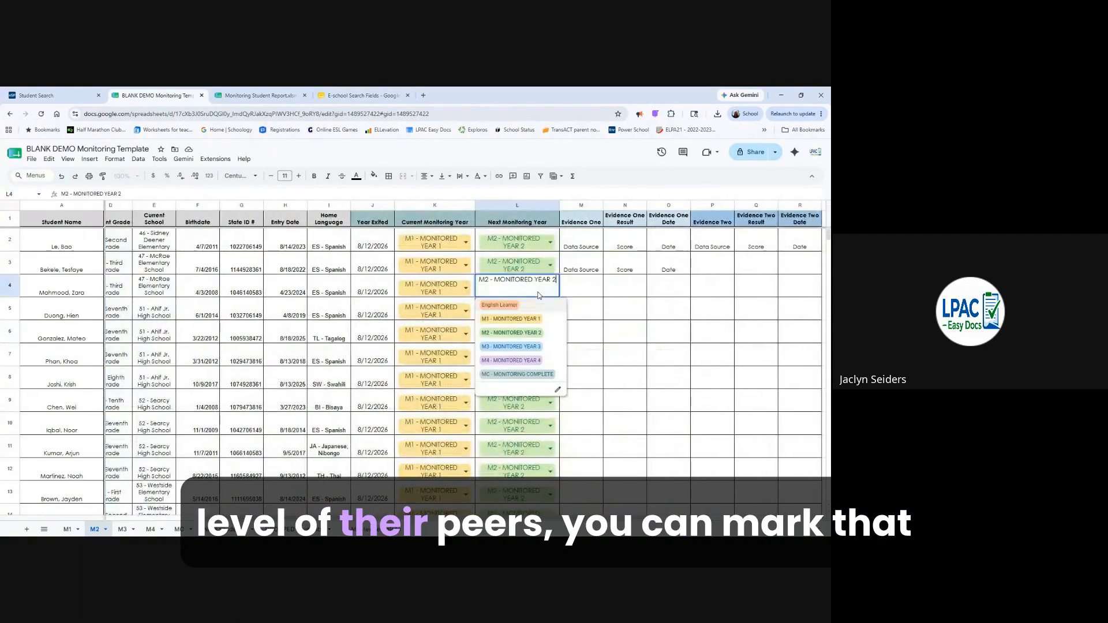
left_click(500, 306)
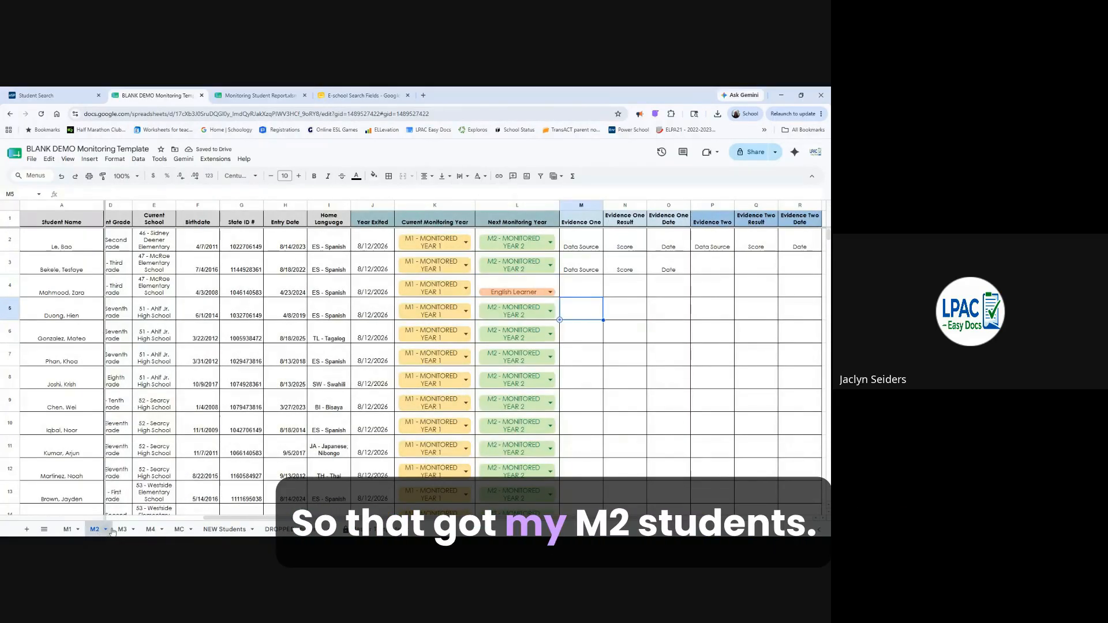
- Examine the M2 - MONITORED YEAR 2 students in the Monitoring Student Report, and view the M3 sheet of the BLANK DEMO Monitoring Template
left_click(254, 97)
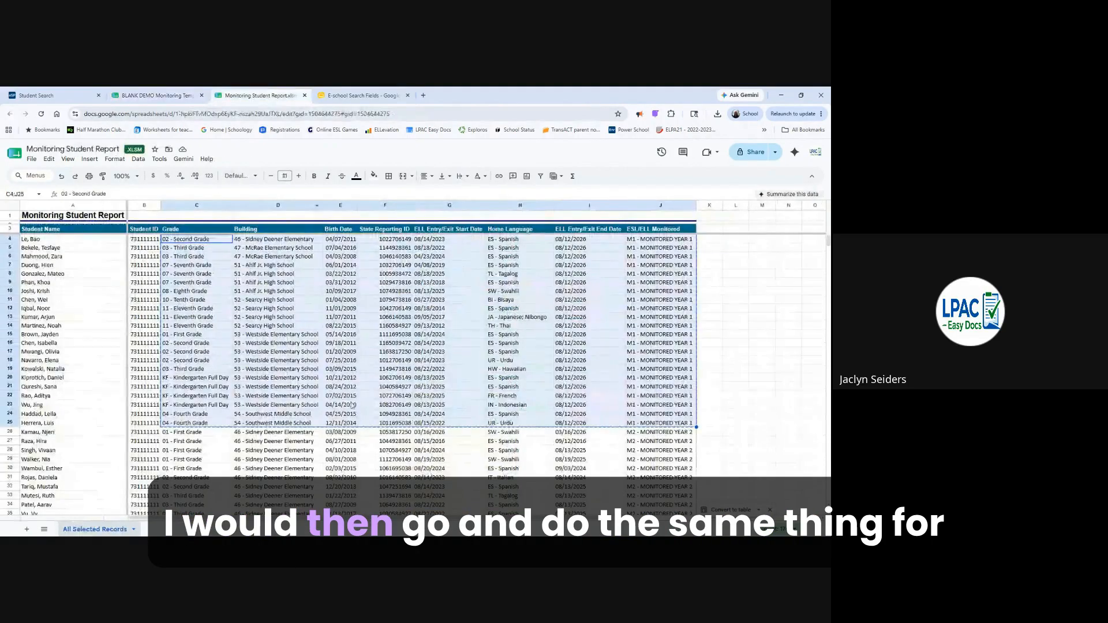
scroll(645, 262, "down", 7)
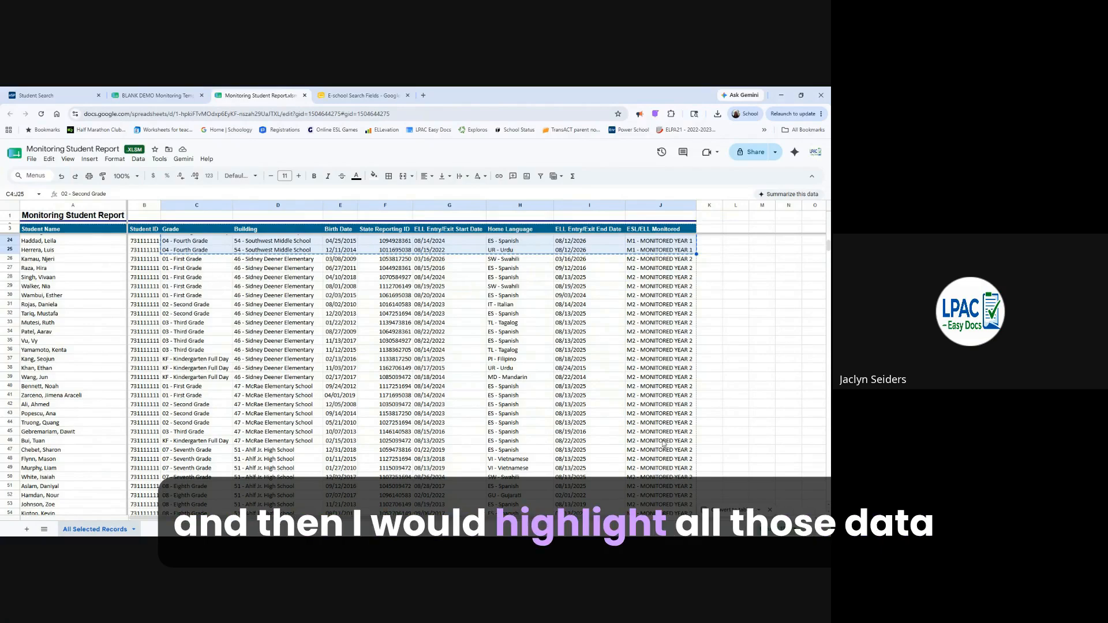
left_click(159, 93)
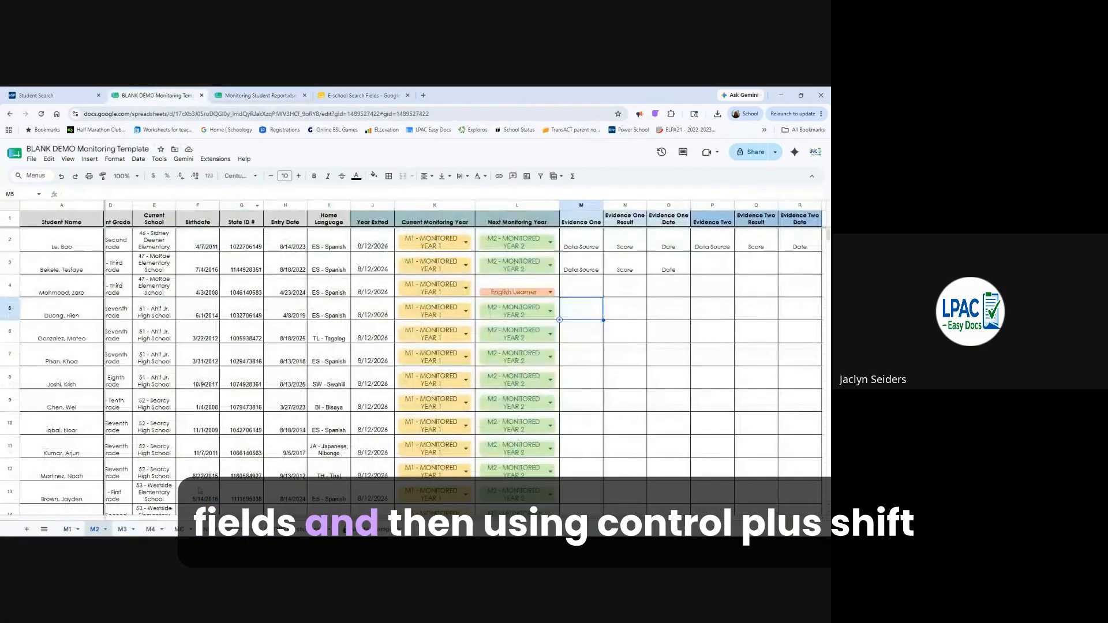
left_click(123, 529)
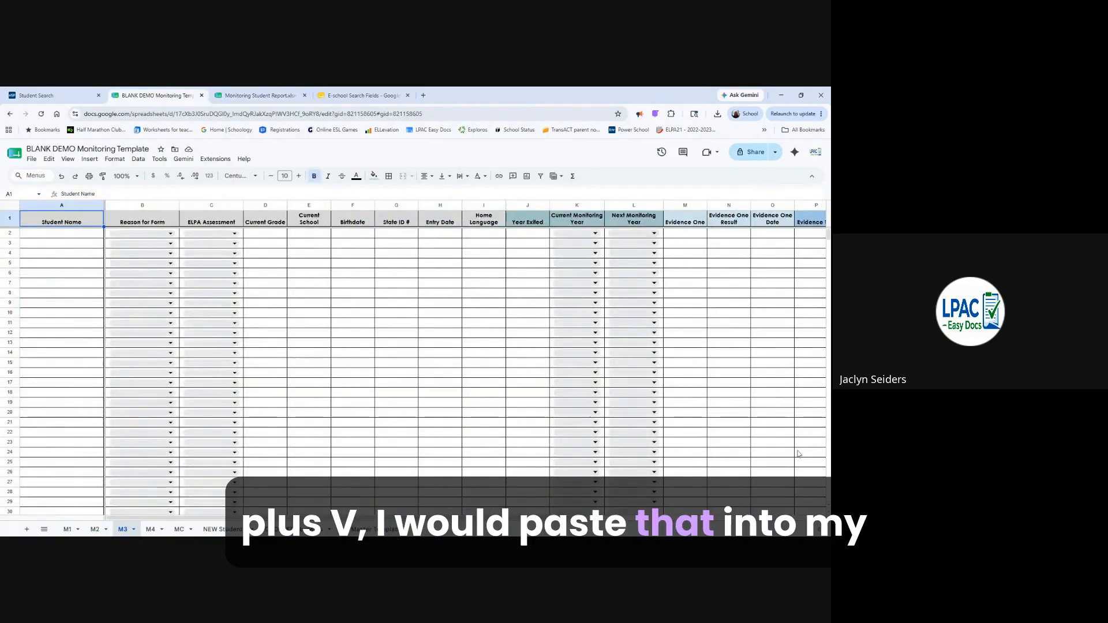
- On the M1 sheet, set Reason for Form in B2 to "Initiating placement as a Former English Learner"
left_click(67, 530)
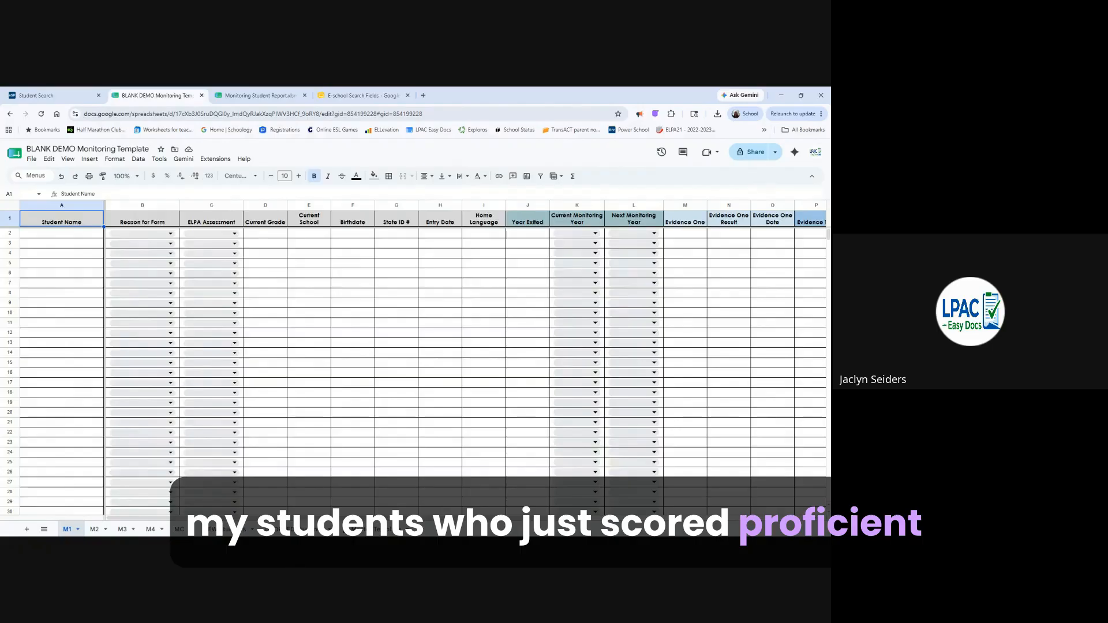
left_click(141, 234)
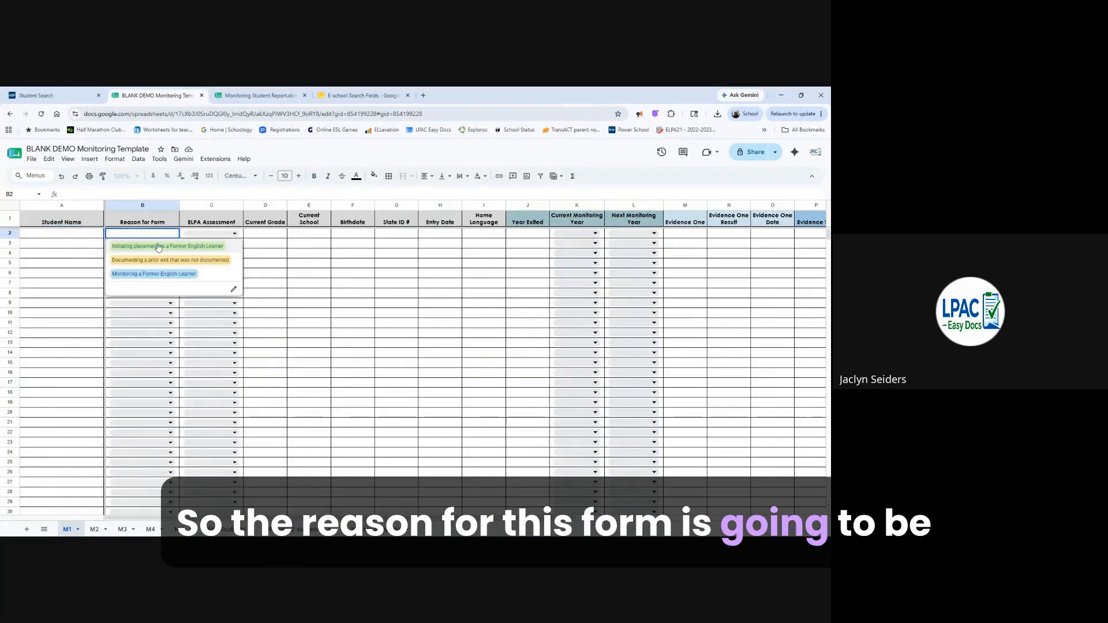
left_click(158, 247)
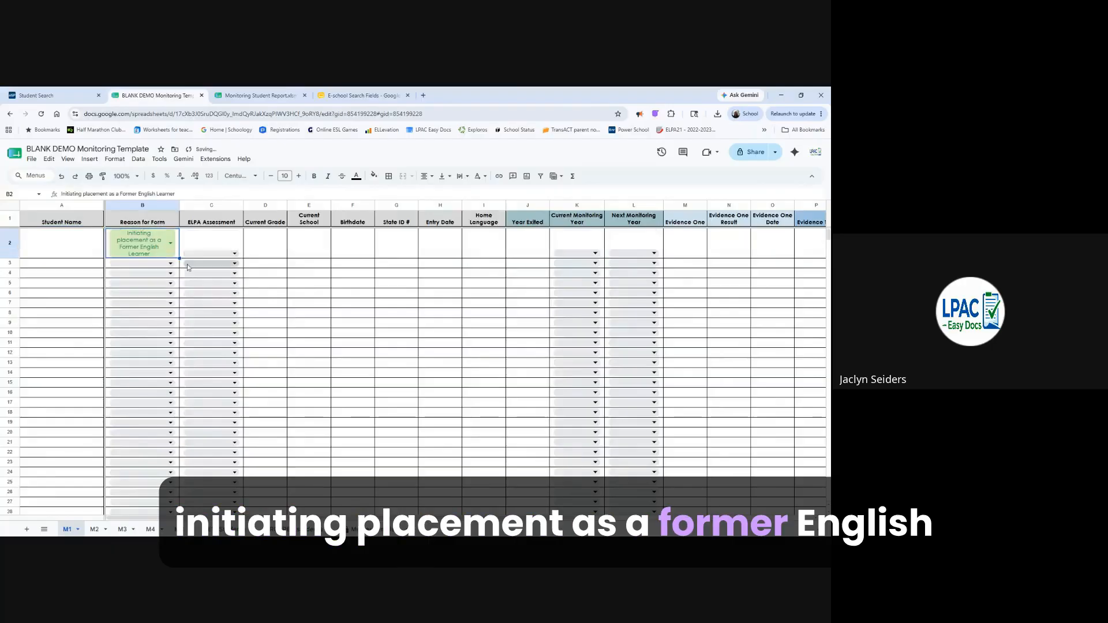
- Set the ELPA Assessment in C2 of the M1 sheet to "ELPA21 Summative"
left_click(218, 257)
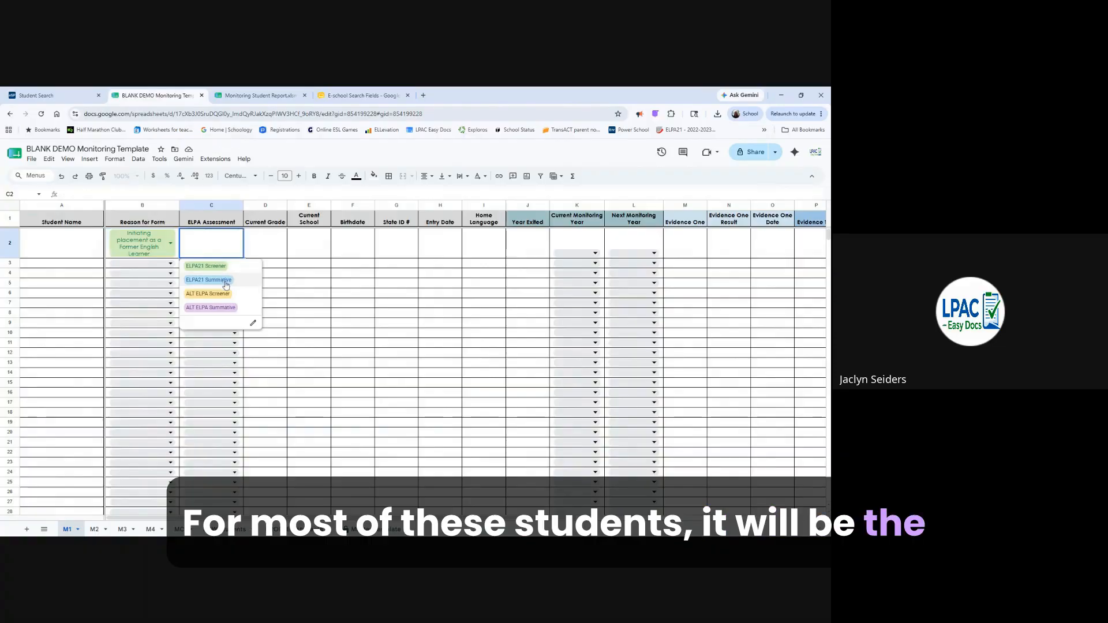
left_click(225, 281)
left_click(262, 249)
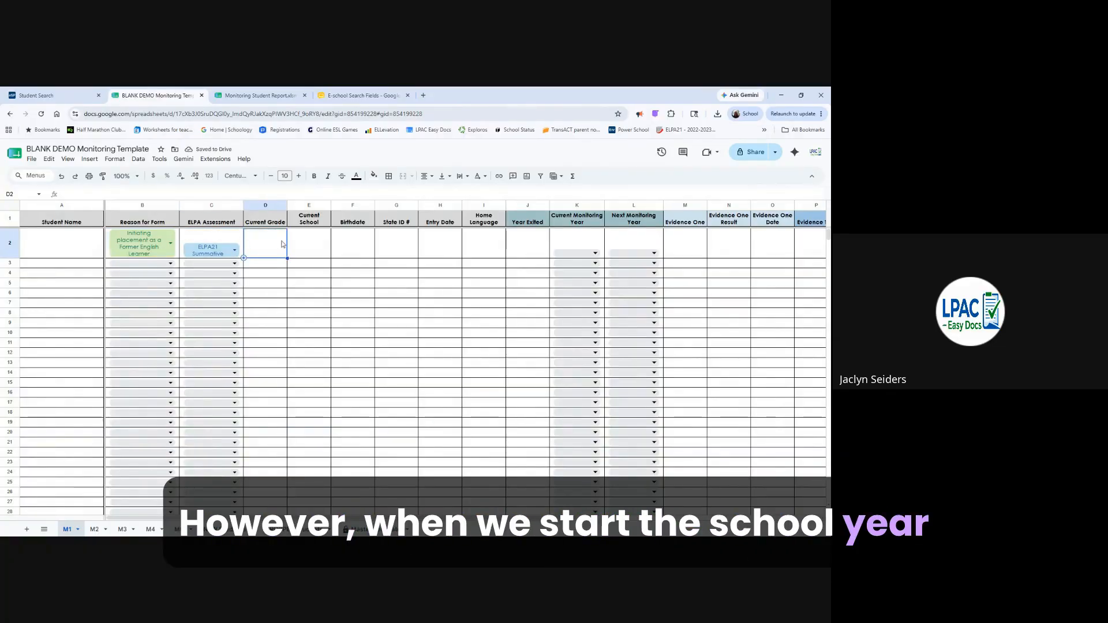
- Switch the ELPA Assessment in C2 to "ELPA21 Screener" and set it back to "ELPA21 Summative"
double_click(220, 257)
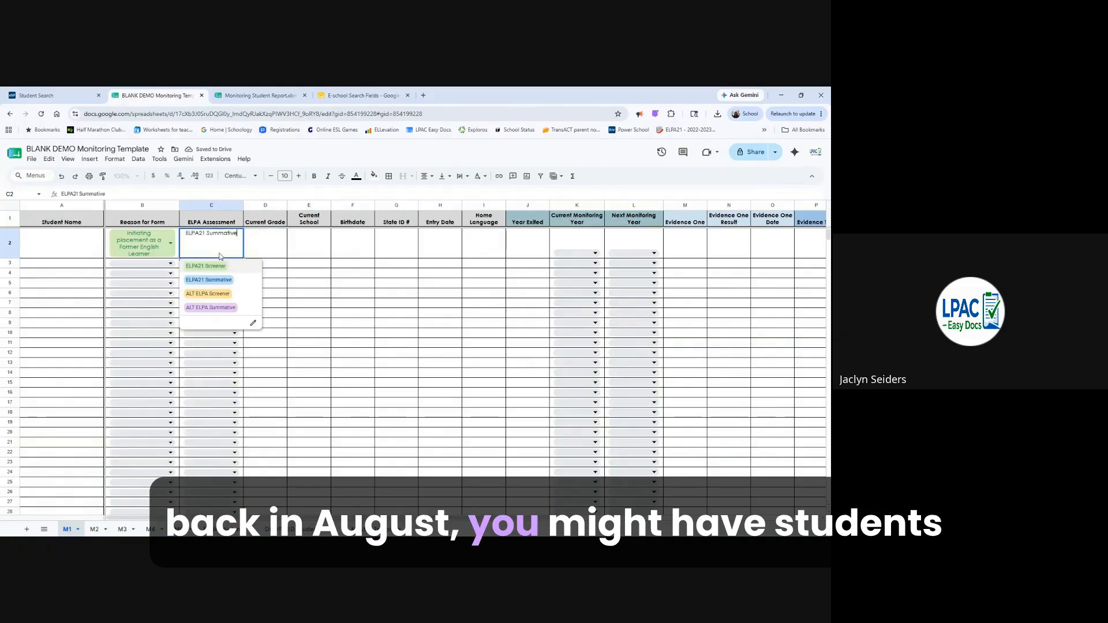
left_click(221, 266)
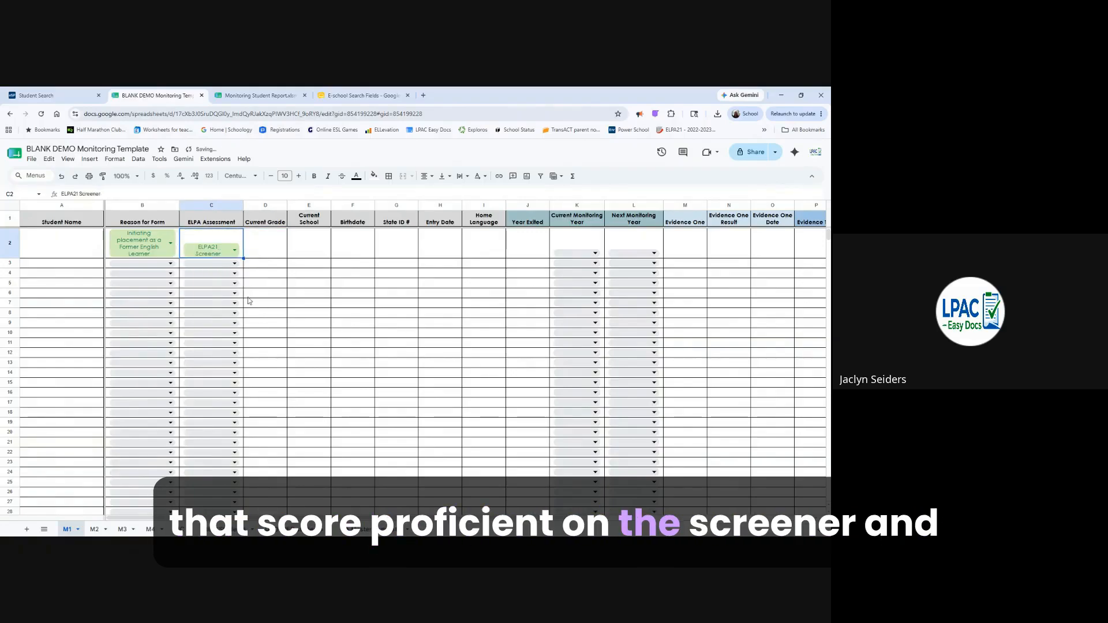
left_click(220, 255)
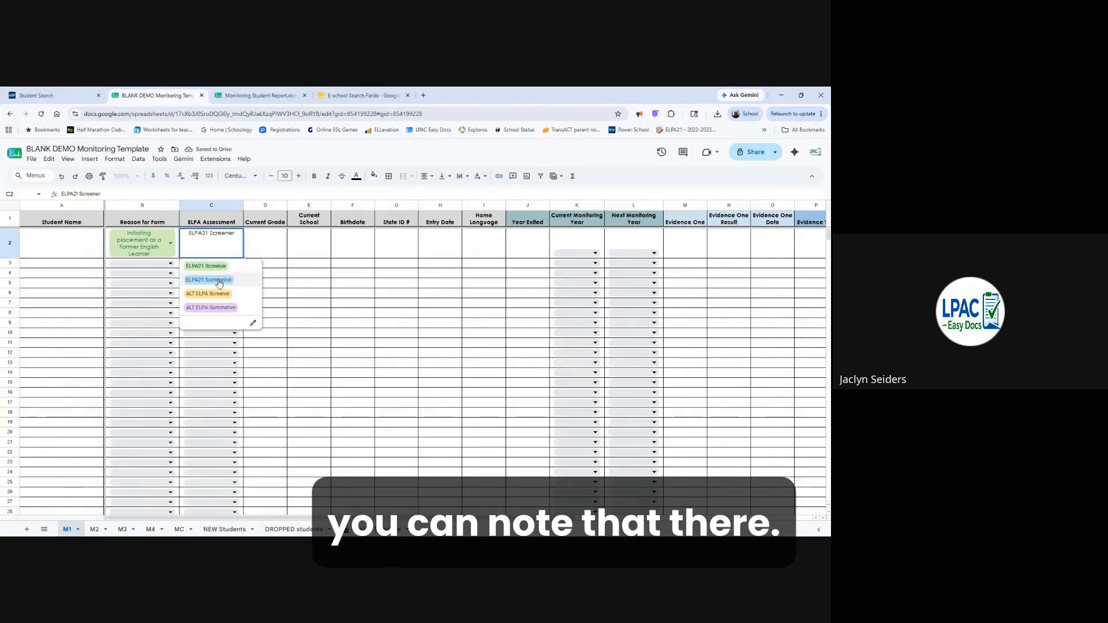
left_click(219, 281)
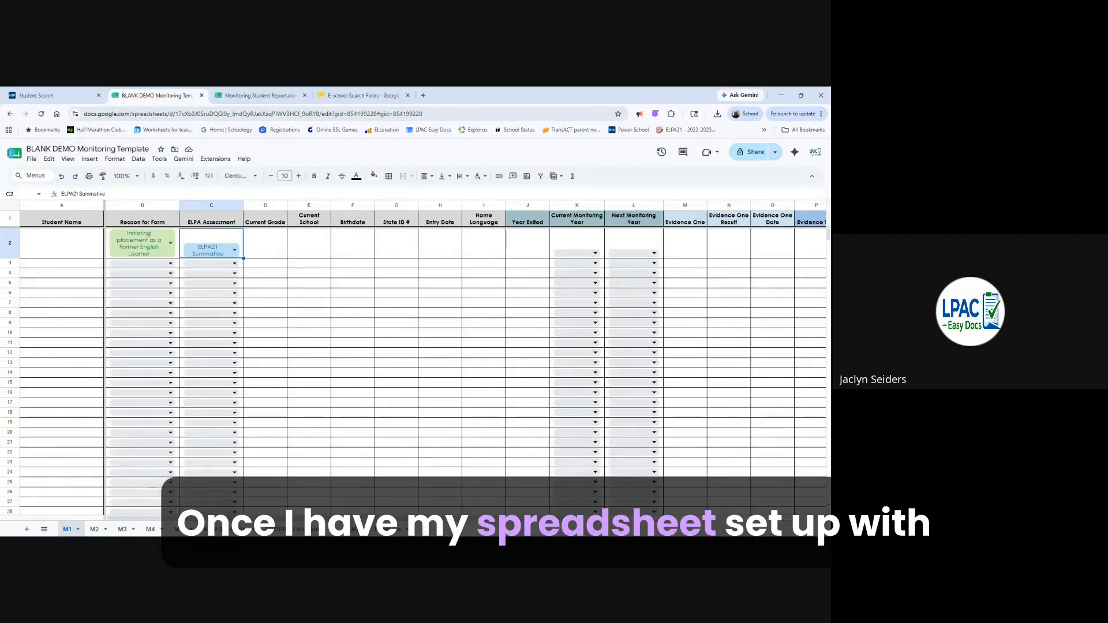
- Download the M2 sheet as a Comma Separated Values (.csv) file
left_click(103, 530)
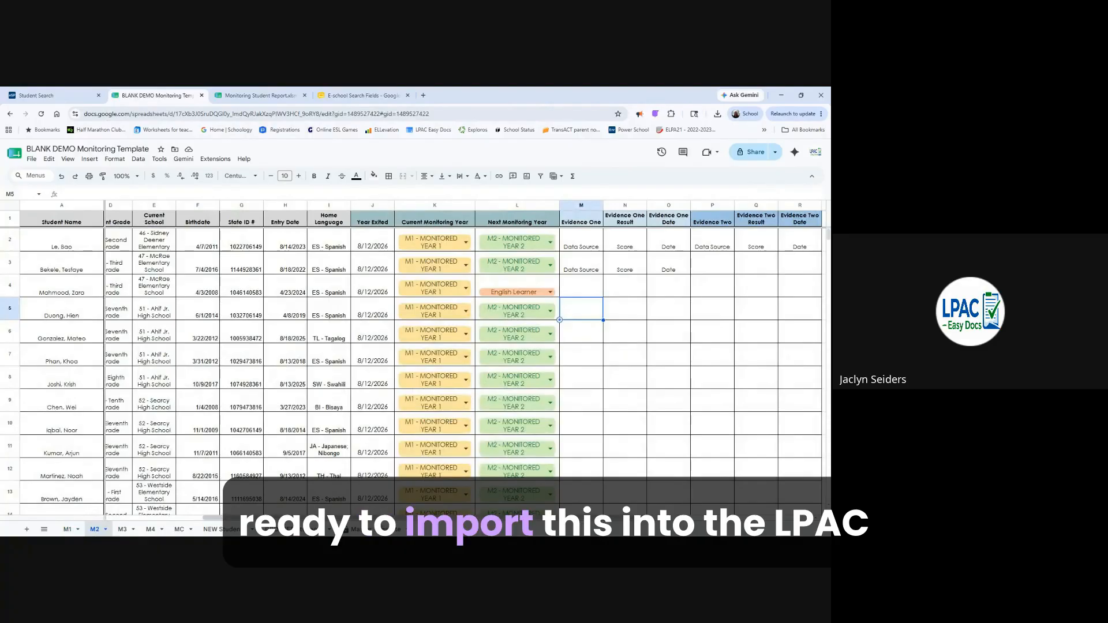
scroll(51, 207, "left", 3)
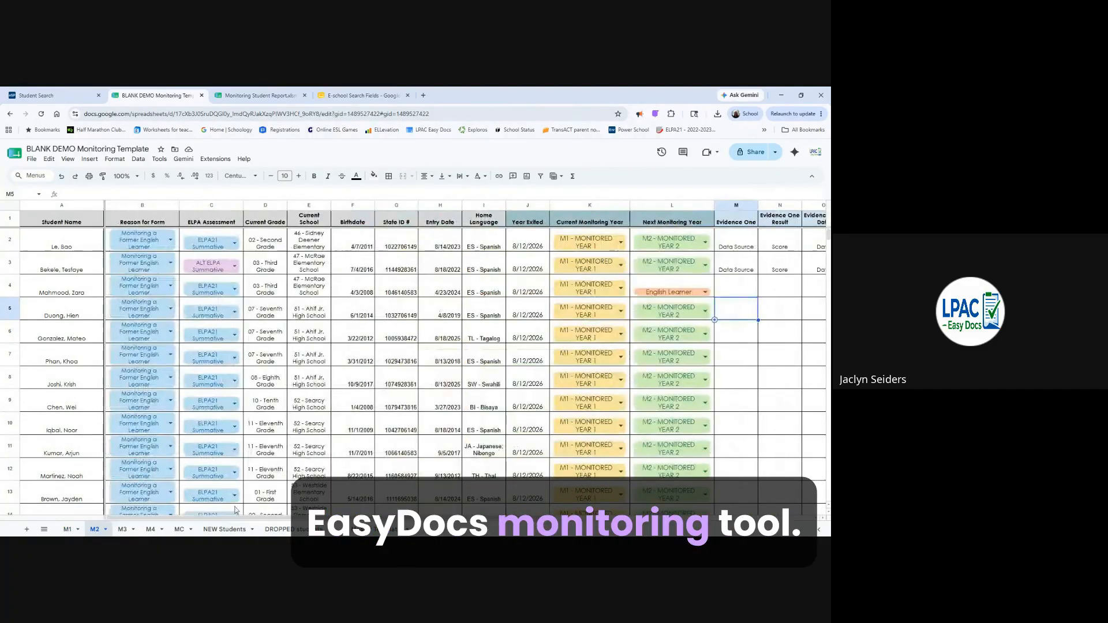
left_click(31, 159)
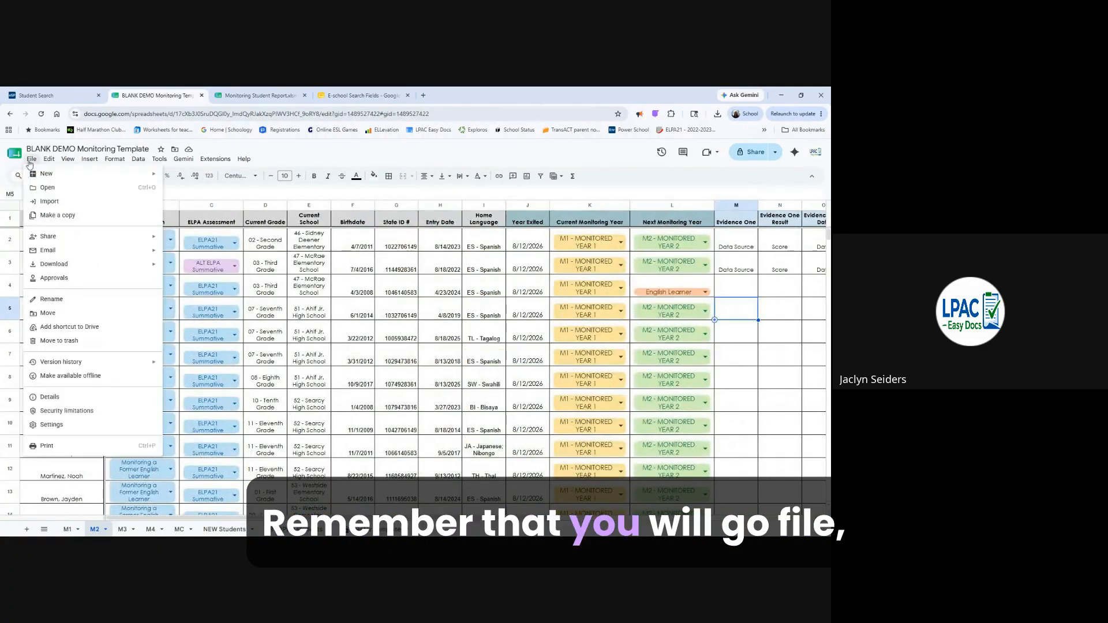
mouse_move(49, 268)
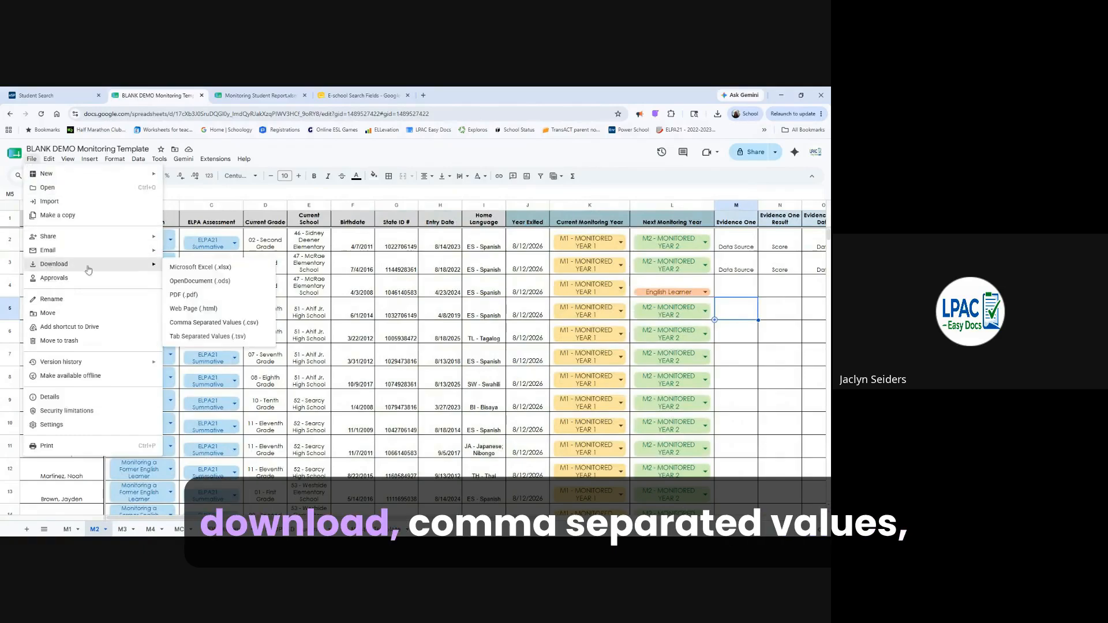
left_click(220, 326)
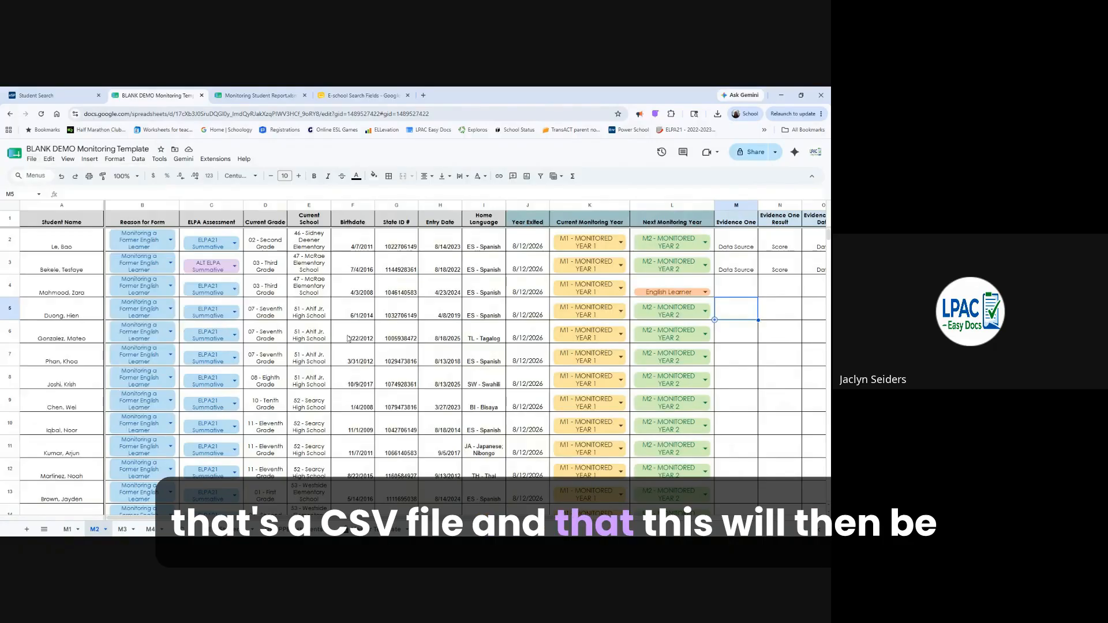